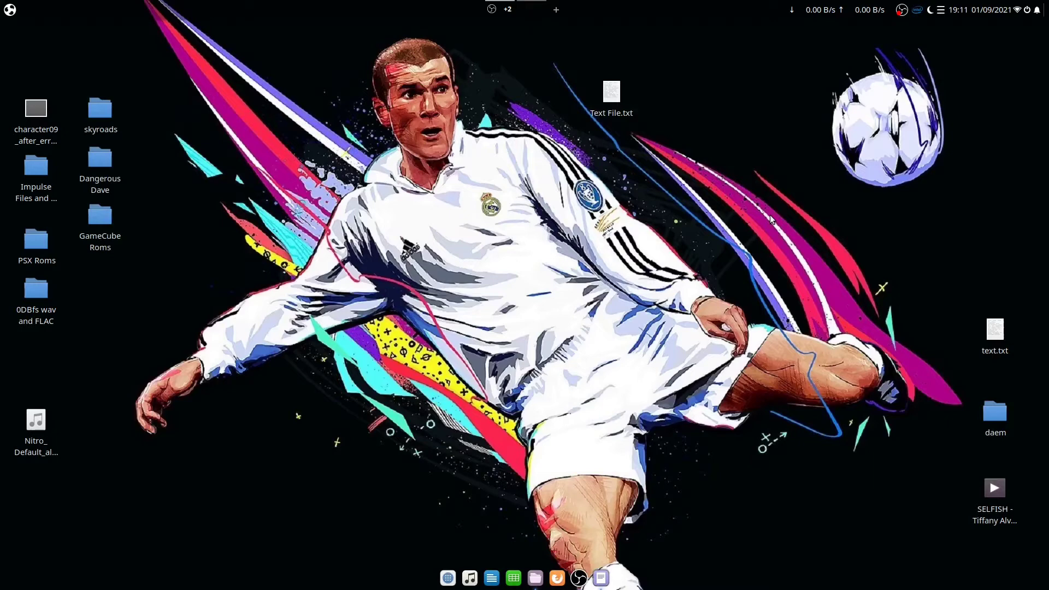
Launch a Tilix terminal and move its window to the centre of the screen
{"action": "key", "text": "ctrl+alt+t"}
{"action": "mouse_move", "coordinate": [377, 27]}
{"action": "left_mouse_down"}
{"action": "mouse_move", "coordinate": [516, 107]}
{"action": "mouse_move", "coordinate": [503, 94]}
{"action": "left_mouse_up"}
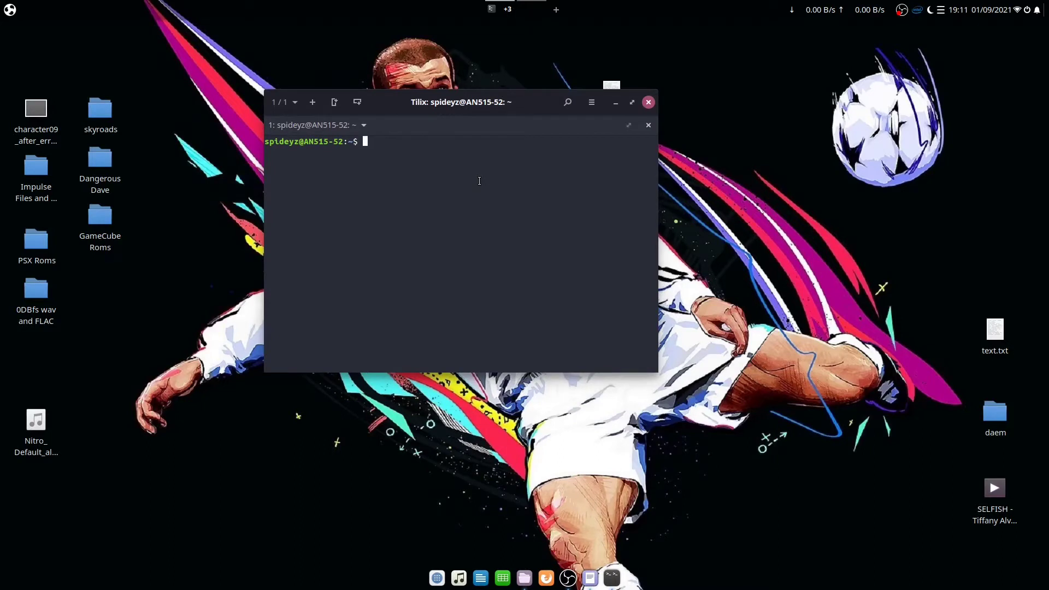
{"action": "type", "text": "sudo "}
{"action": "type", "text": "gedit /"}
{"action": "type", "text": "etc/"}
{"action": "type", "text": "pulse/dae"}
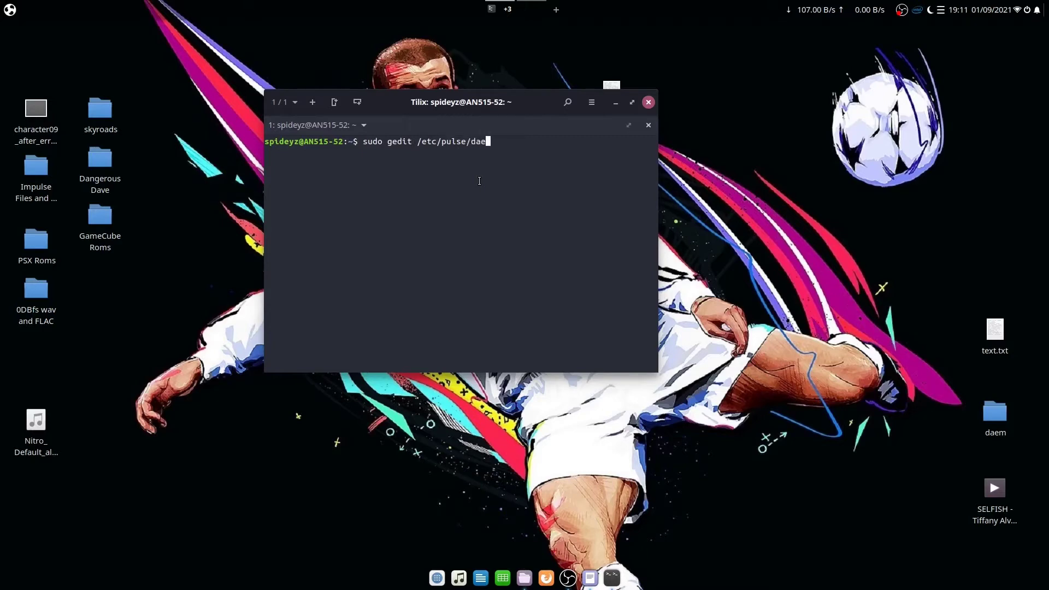
{"action": "type", "text": "mon.conf"}
Open /etc/pulse/daemon.conf as root in gedit and move the editor aside
{"action": "key", "text": "Return"}
{"action": "key", "text": "Return"}
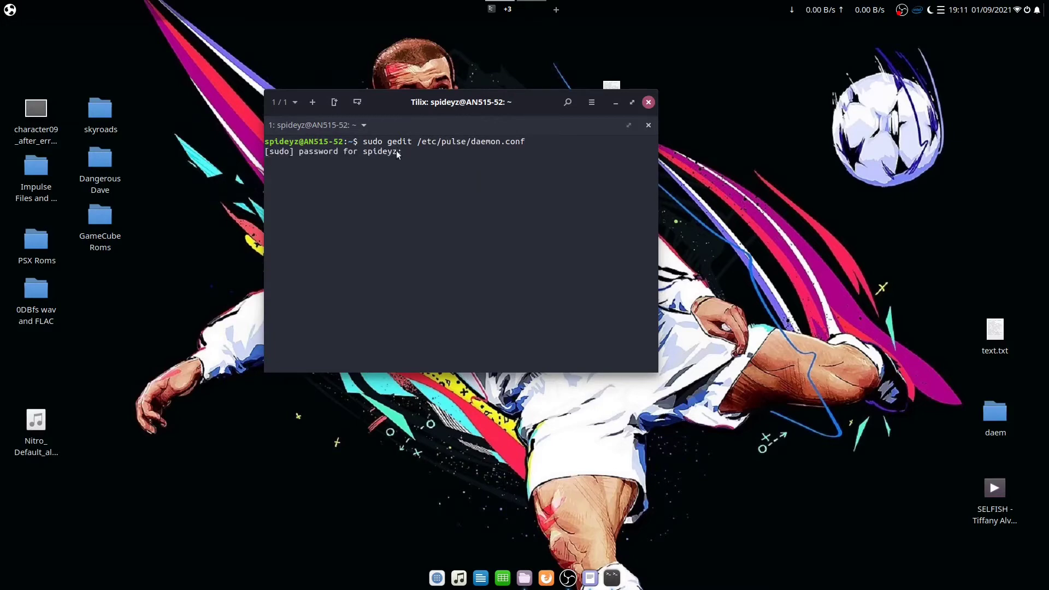
{"action": "left_click_drag", "start_coordinate": [301, 25], "coordinate": [409, 61]}
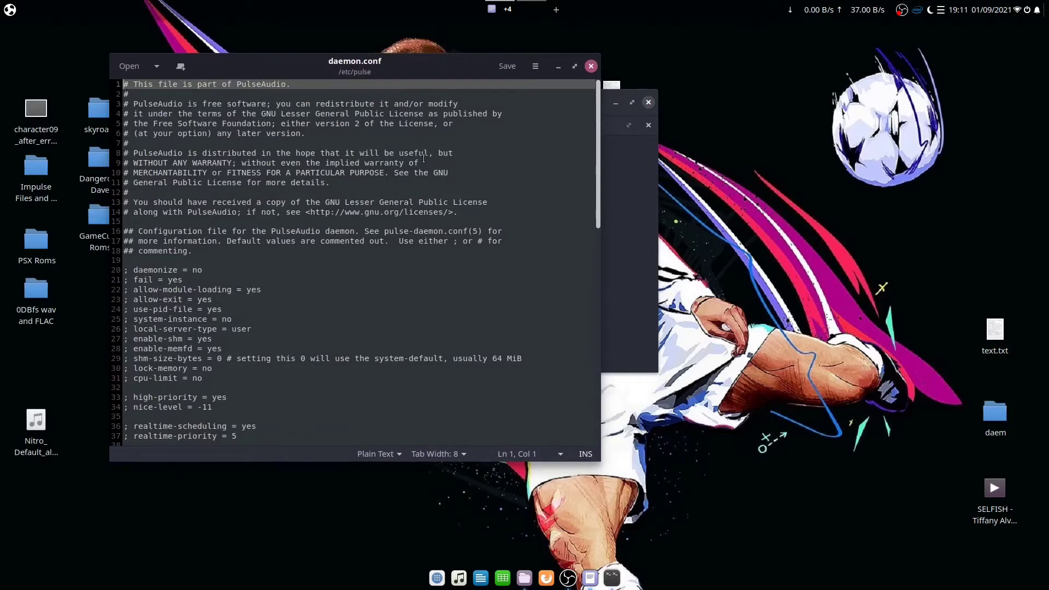
Select the sixteen settings in text.txt and return to daemon.conf below its header
{"action": "key", "text": "alt+Tab"}
{"action": "key", "text": "alt+Tab"}
{"action": "key", "text": "alt+Tab"}
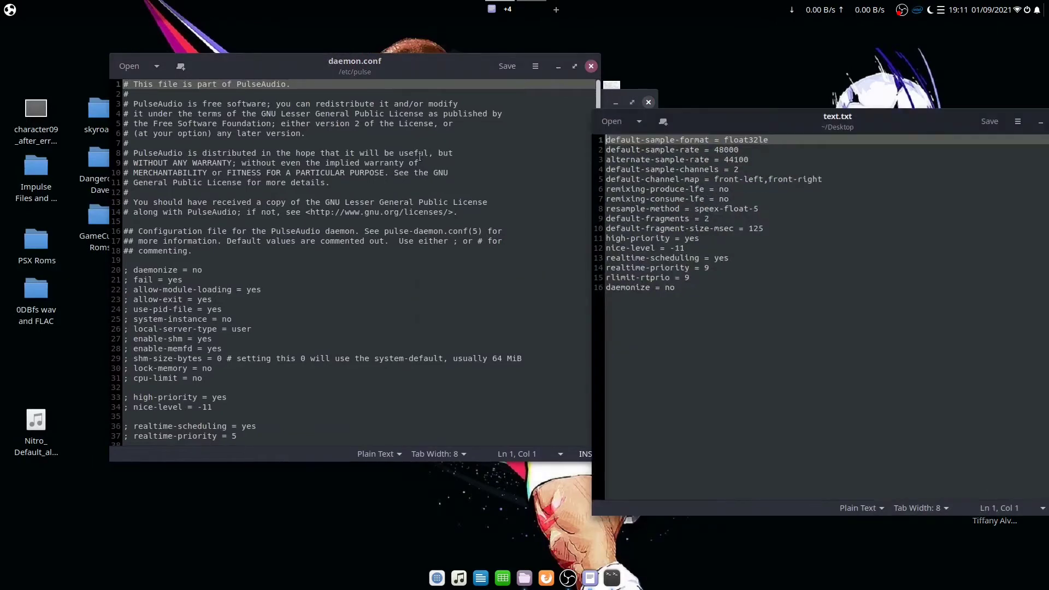
{"action": "left_click_drag", "start_coordinate": [687, 288], "coordinate": [598, 140]}
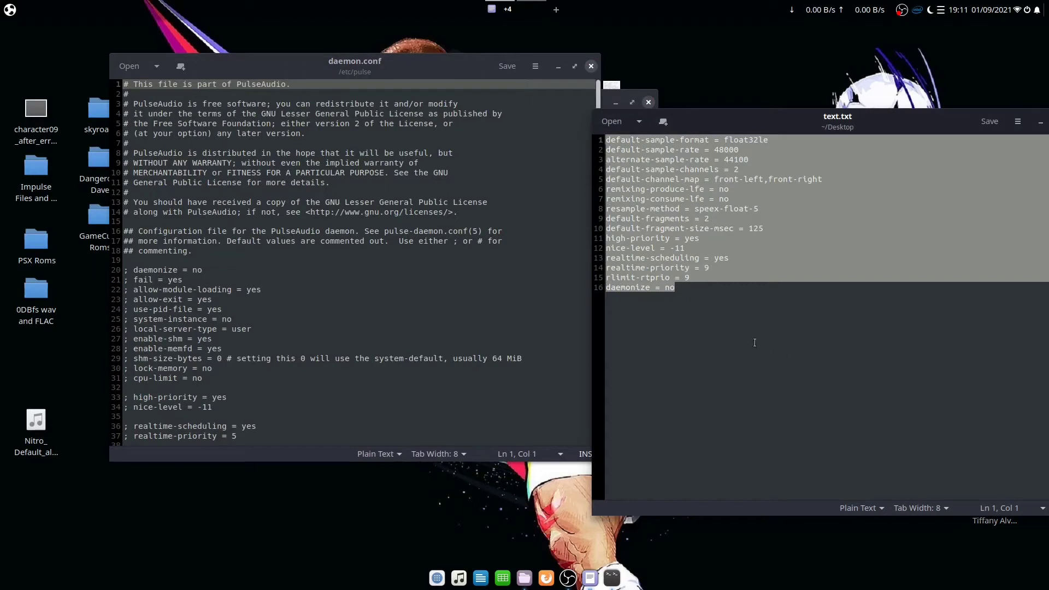
{"action": "left_click", "coordinate": [705, 332]}
{"action": "left_click", "coordinate": [229, 270]}
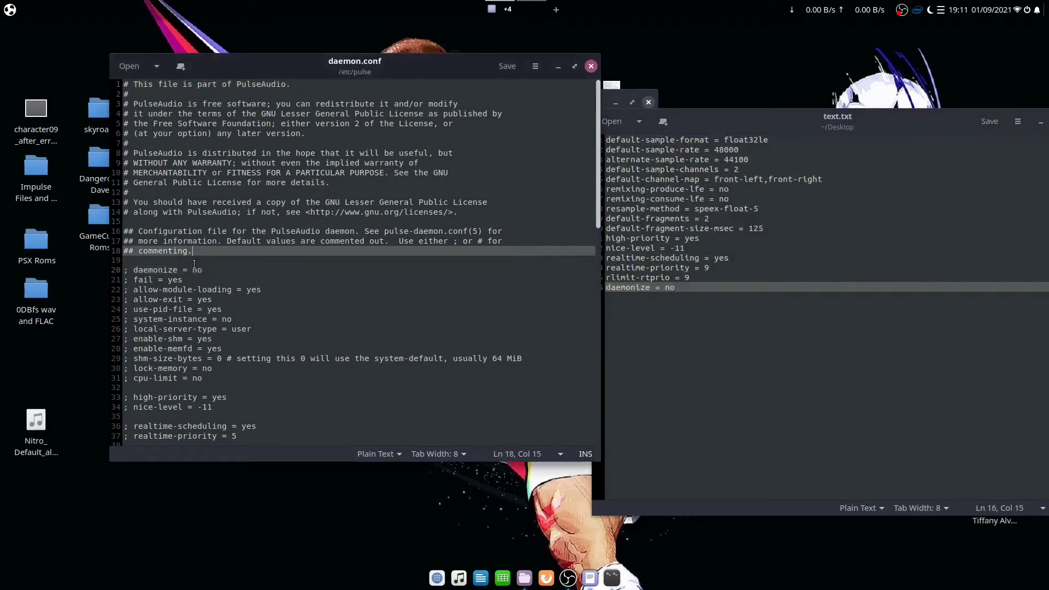
Paste the settings into daemon.conf and shorten float32le to float32
{"action": "key", "text": "Home"}
{"action": "key", "text": "Return"}
{"action": "key", "text": "Up"}
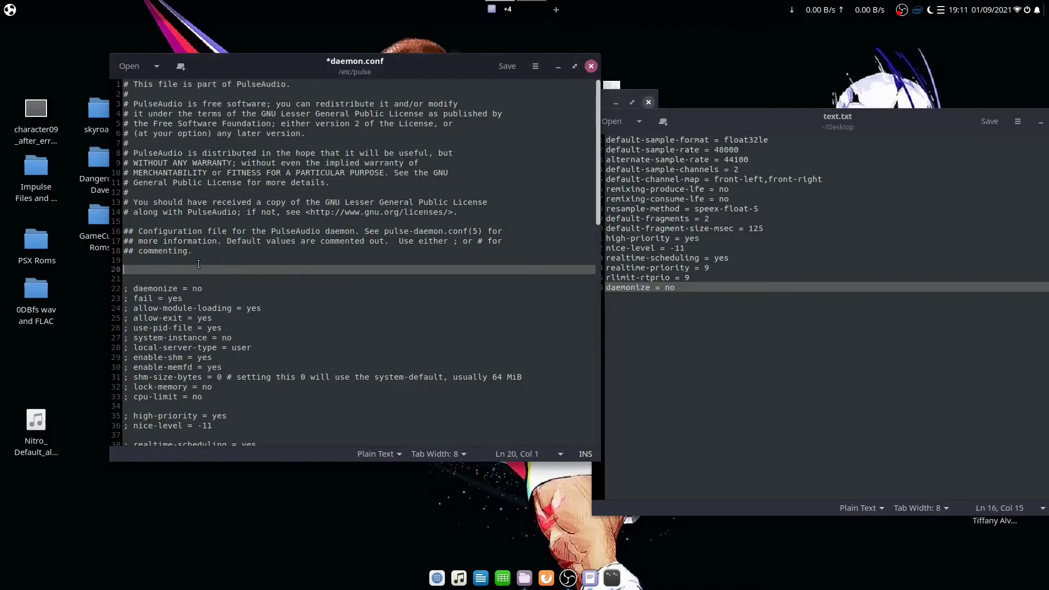
{"action": "type", "text": "default-sample-format = float32le default-sample-rate = 48000 alternate-sample-rate = 44100 default-sample-channels = 2 default-channel-map = front-left,front-right remixing-produce-lfe = no remixing-consume-lfe = no resample-method = speex-float-5 default-fragments = 2 default-fragment-size-msec = 125 high-priority = yes nice-level = -11 realtime-scheduling = yes realtime-priority = 9 rlimit-rtprio = 9 daemonize = no"}
{"action": "scroll", "coordinate": [198, 263], "scroll_direction": "down", "scroll_amount": 1}
{"action": "left_click", "coordinate": [292, 229]}
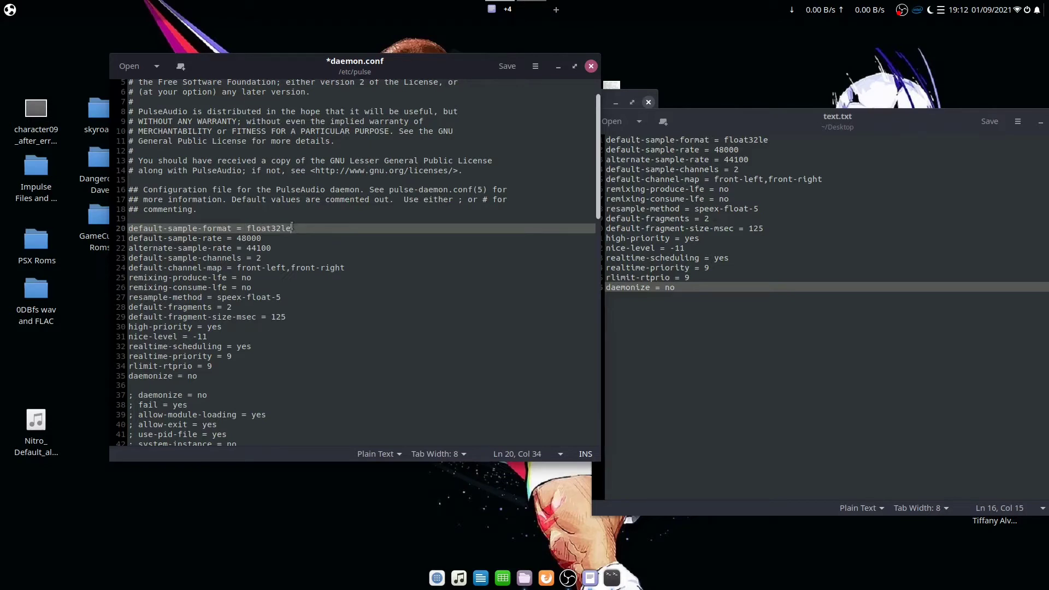
{"action": "key", "text": "BackSpace"}
{"action": "key", "text": "BackSpace"}
{"action": "key", "text": "ctrl+alt+t"}
Run lscpu | grep 'Byte Order' to confirm Little Endian, then return to daemon.conf
{"action": "left_click_drag", "start_coordinate": [199, 30], "coordinate": [508, 148]}
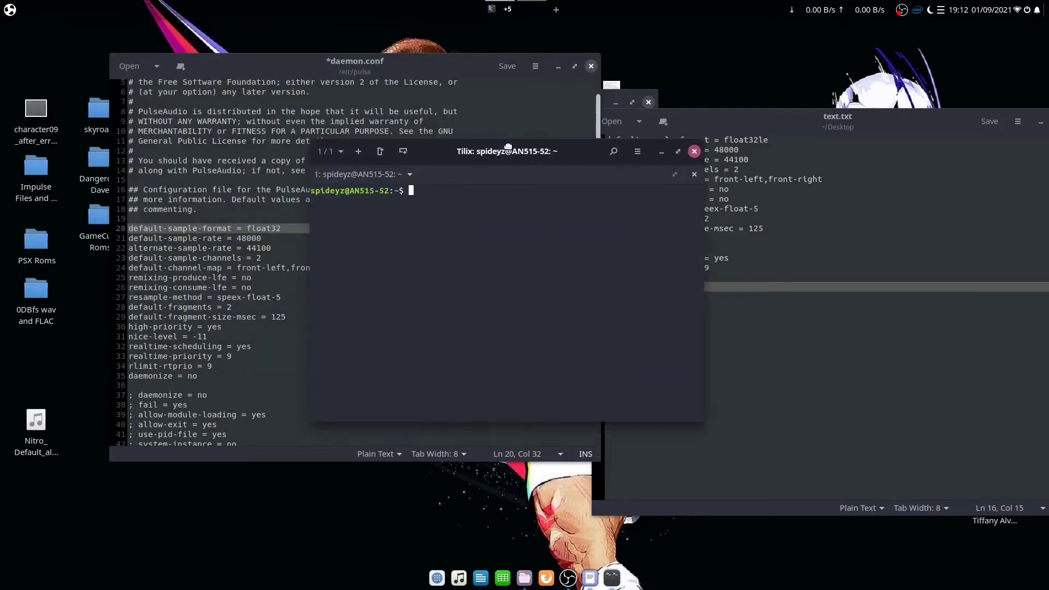
{"action": "type", "text": "lscp"}
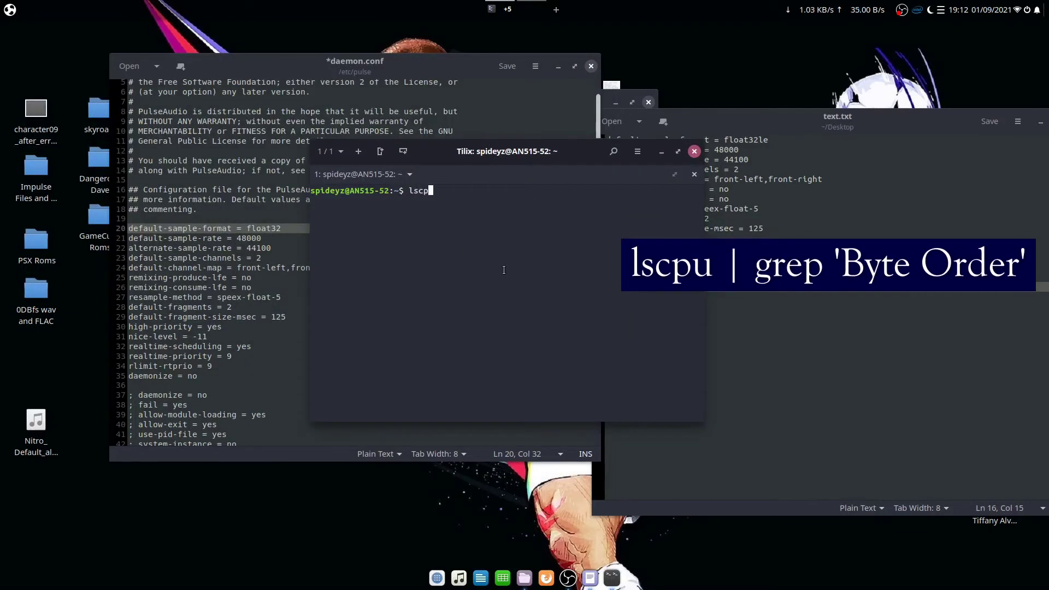
{"action": "type", "text": "u | "}
{"action": "type", "text": "grep '"}
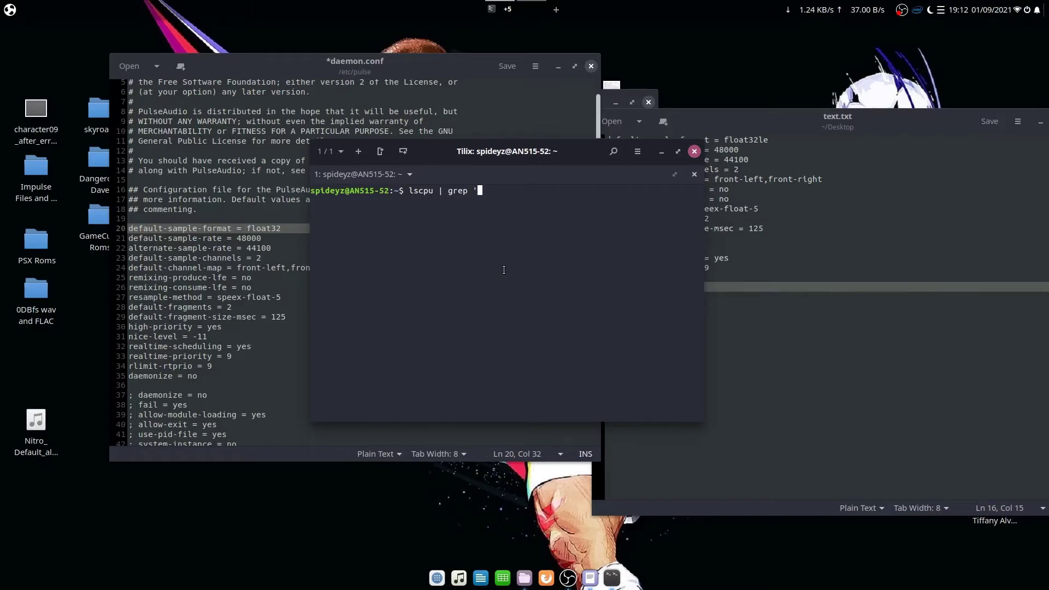
{"action": "type", "text": "Byte Order'"}
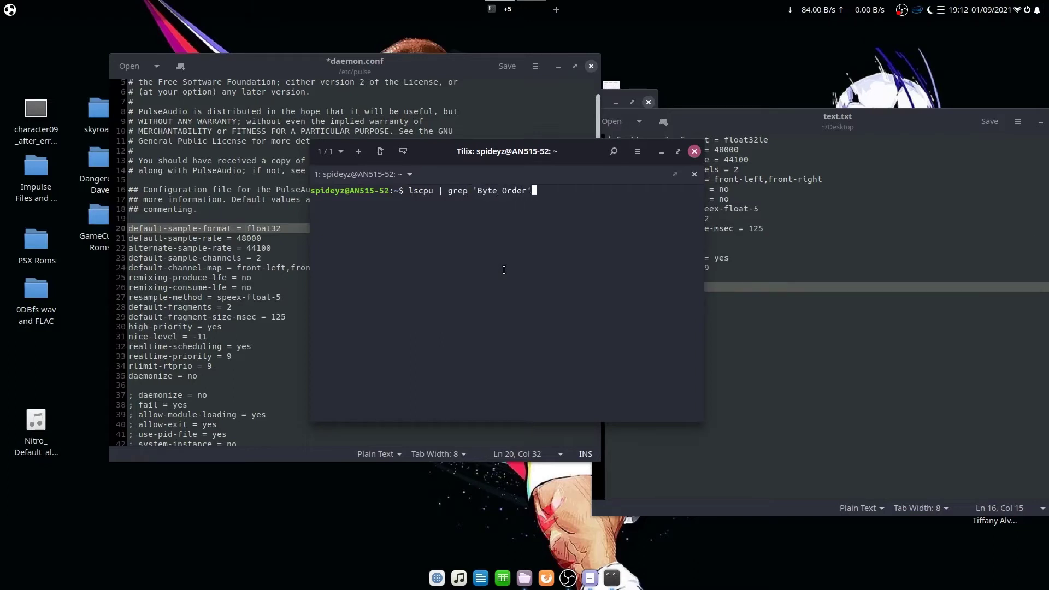
{"action": "key", "text": "Return"}
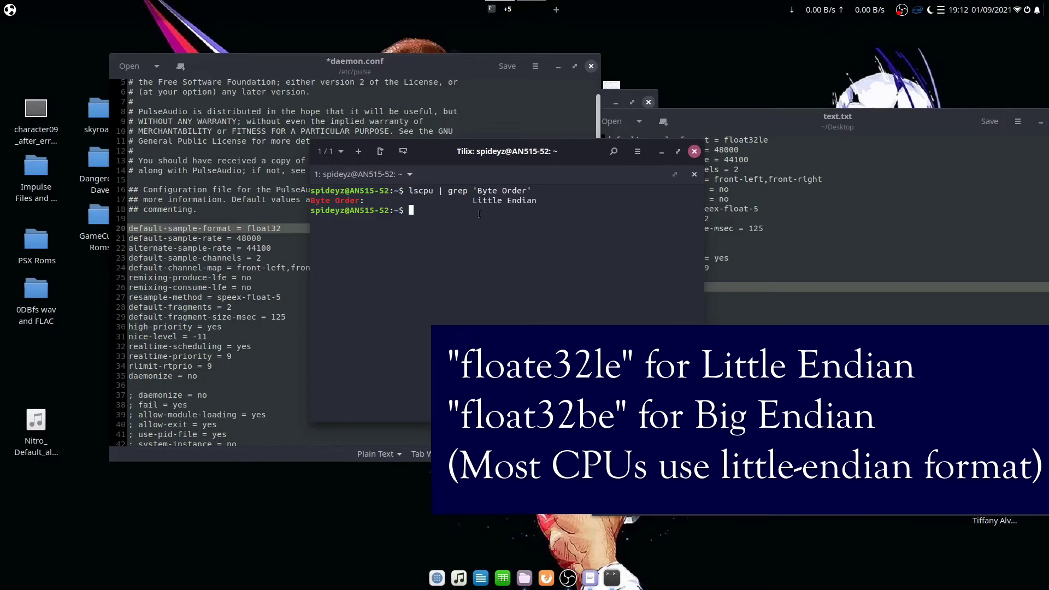
{"action": "left_click_drag", "start_coordinate": [473, 200], "coordinate": [537, 201]}
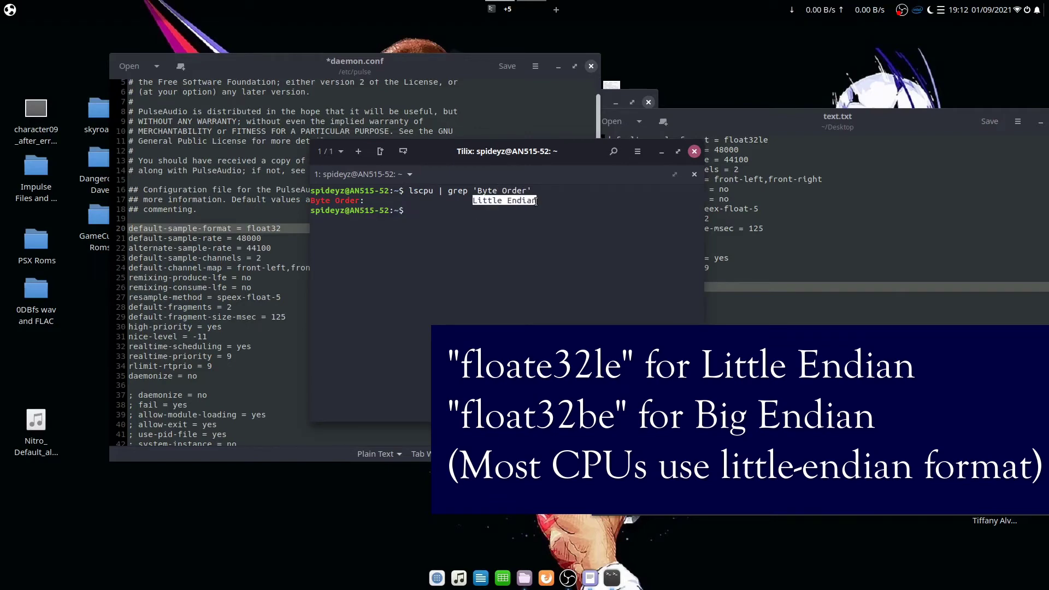
{"action": "left_click", "coordinate": [522, 246]}
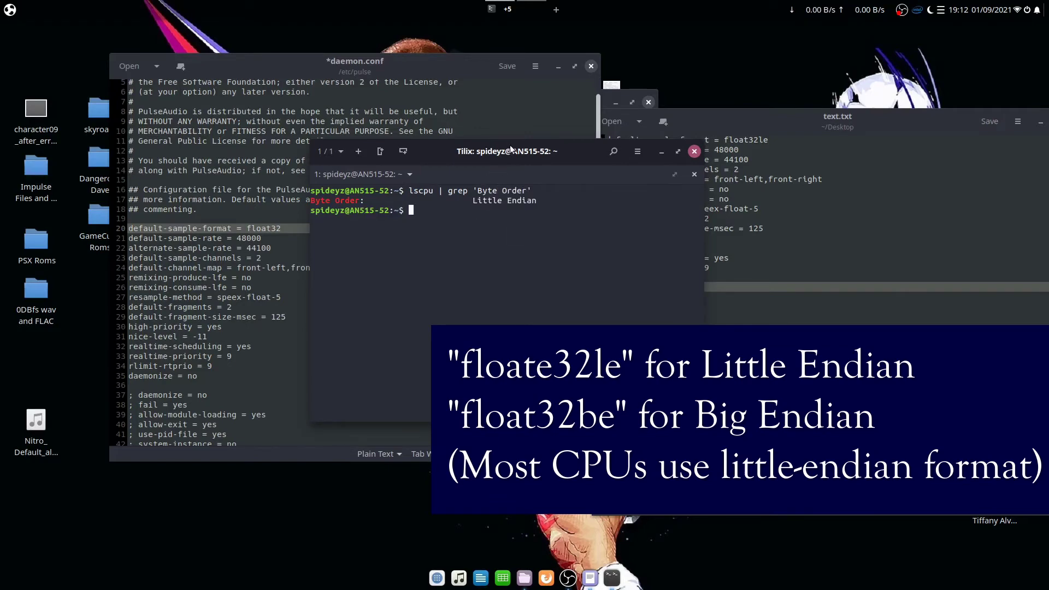
{"action": "left_click_drag", "start_coordinate": [511, 150], "coordinate": [666, 172]}
{"action": "left_click", "coordinate": [290, 228]}
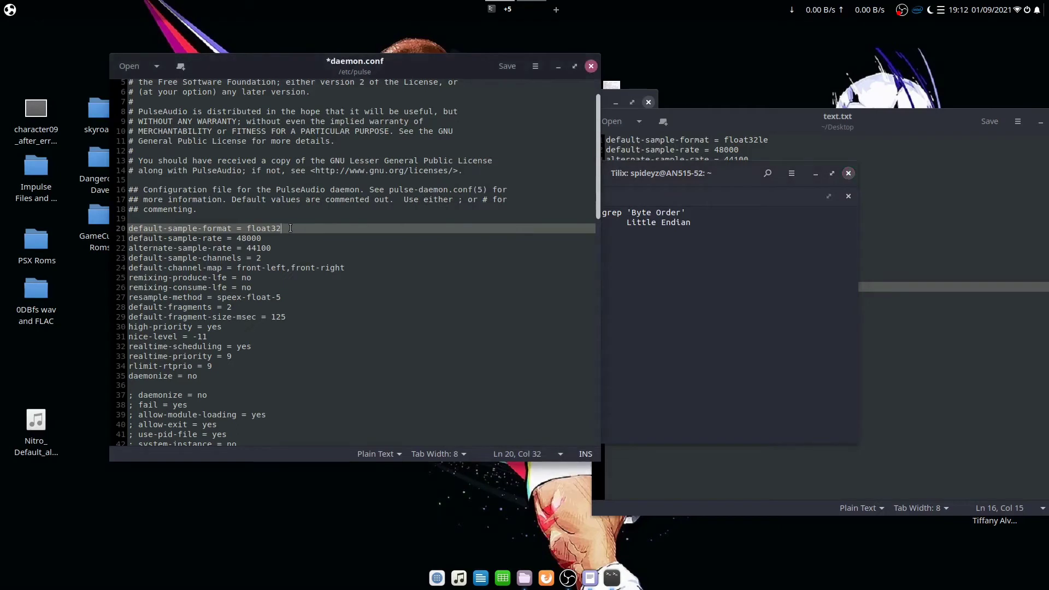
{"action": "type", "text": "le"}
Review the 48000 sample rate and front-left,front-right channel map lines
{"action": "left_click", "coordinate": [269, 237]}
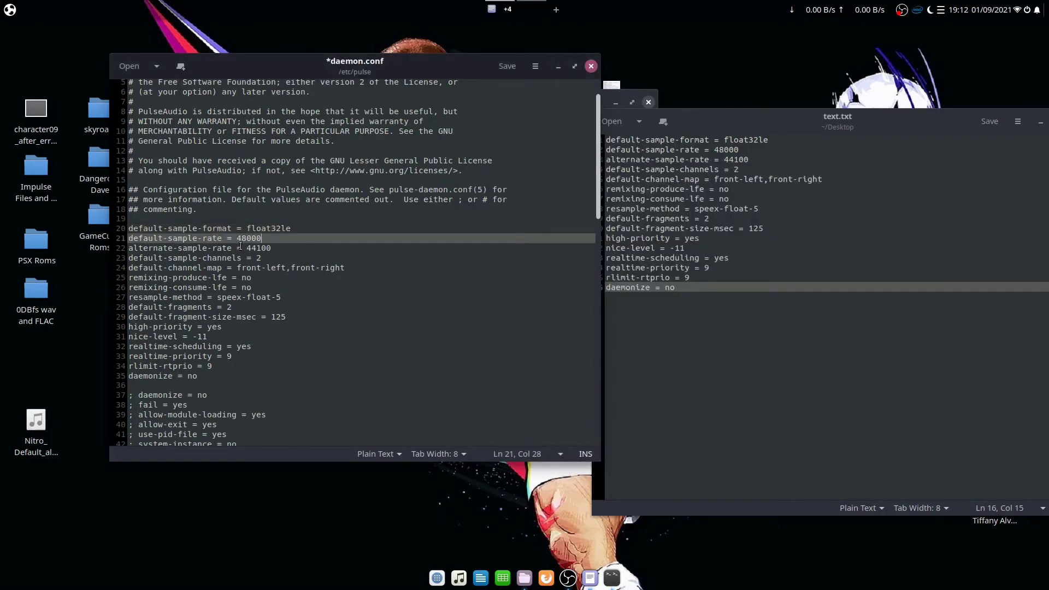
{"action": "left_click_drag", "start_coordinate": [237, 238], "coordinate": [284, 251]}
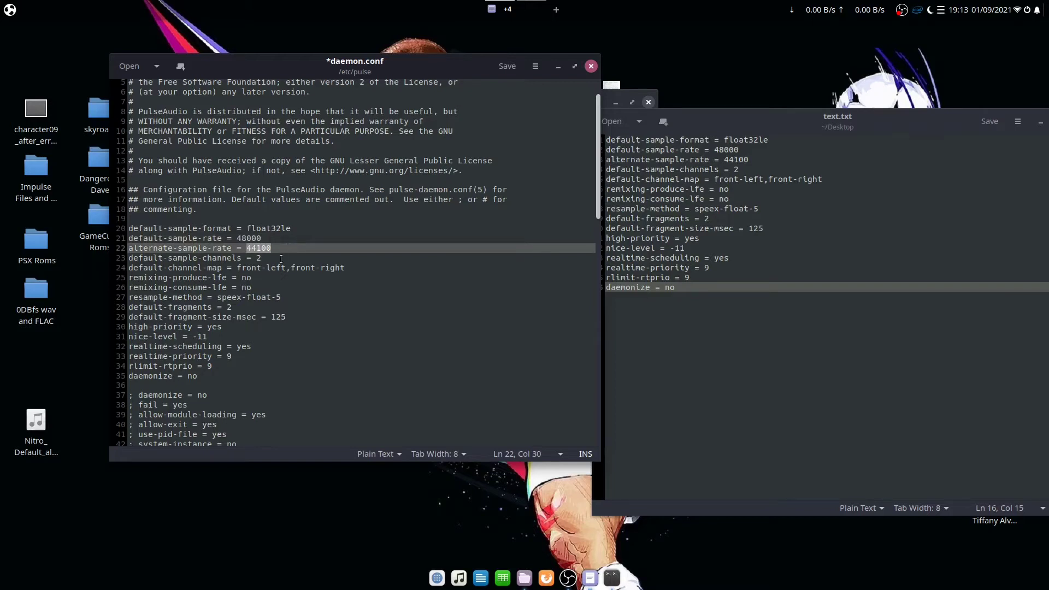
{"action": "left_click", "coordinate": [263, 258]}
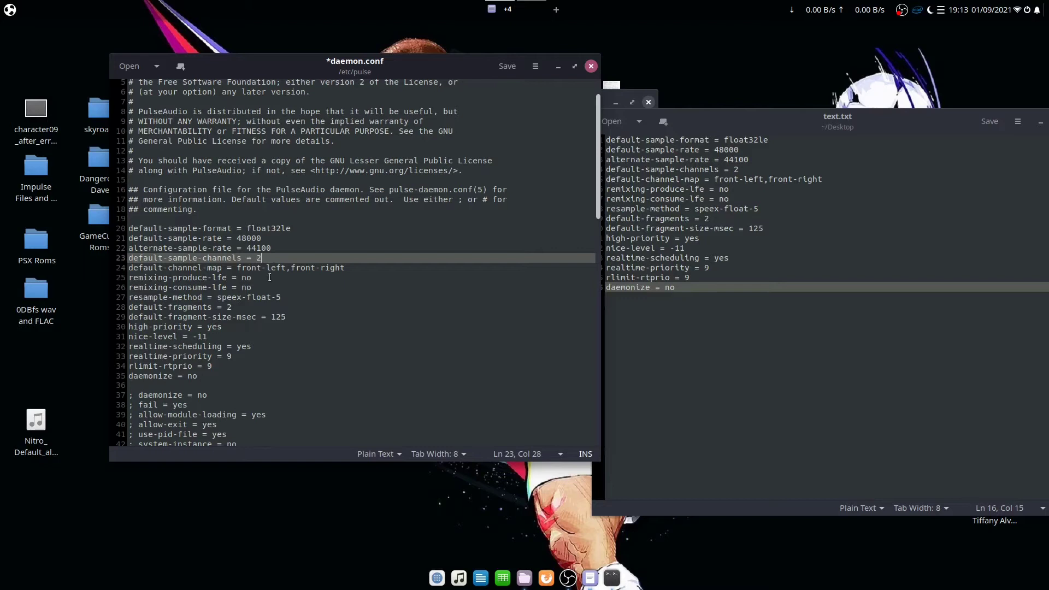
{"action": "left_click_drag", "start_coordinate": [236, 267], "coordinate": [356, 267]}
{"action": "left_click", "coordinate": [355, 267]}
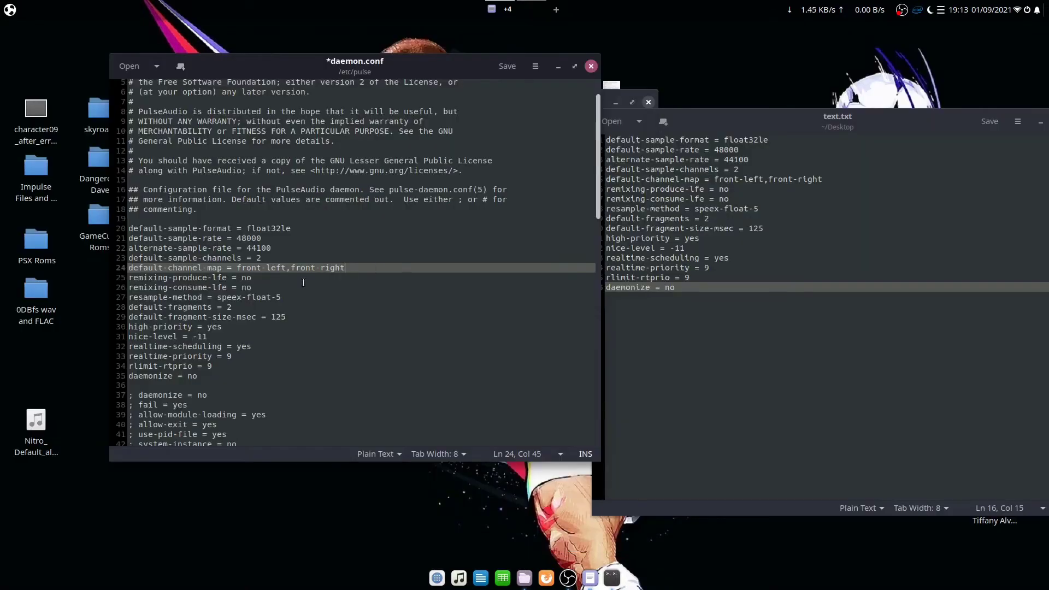
{"action": "left_click", "coordinate": [306, 279]}
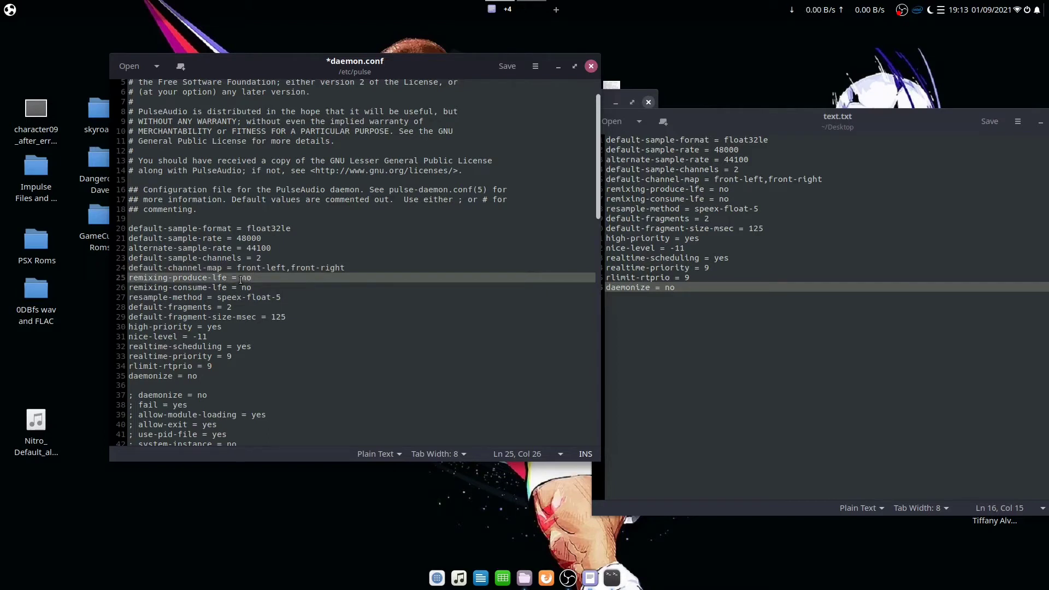
{"action": "key", "text": "Down"}
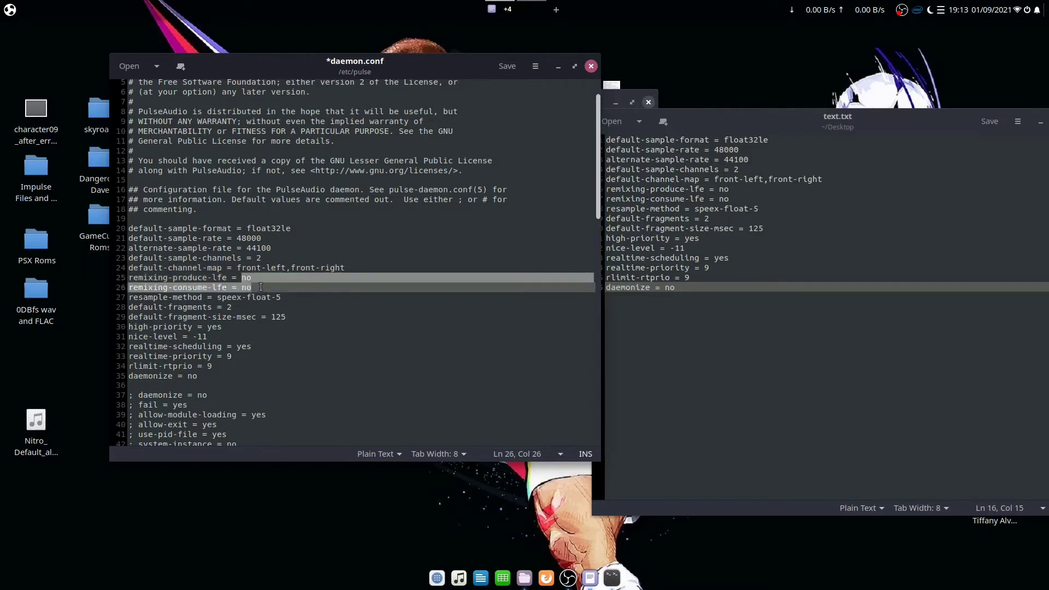
{"action": "key", "text": "Up"}
{"action": "key", "text": "Down"}
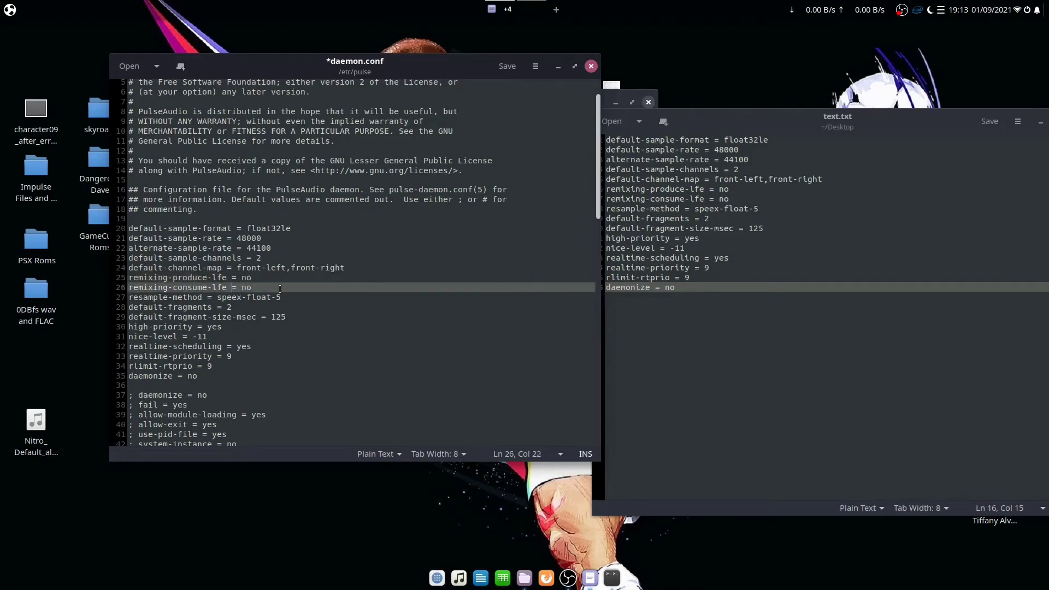
{"action": "left_click", "coordinate": [287, 297]}
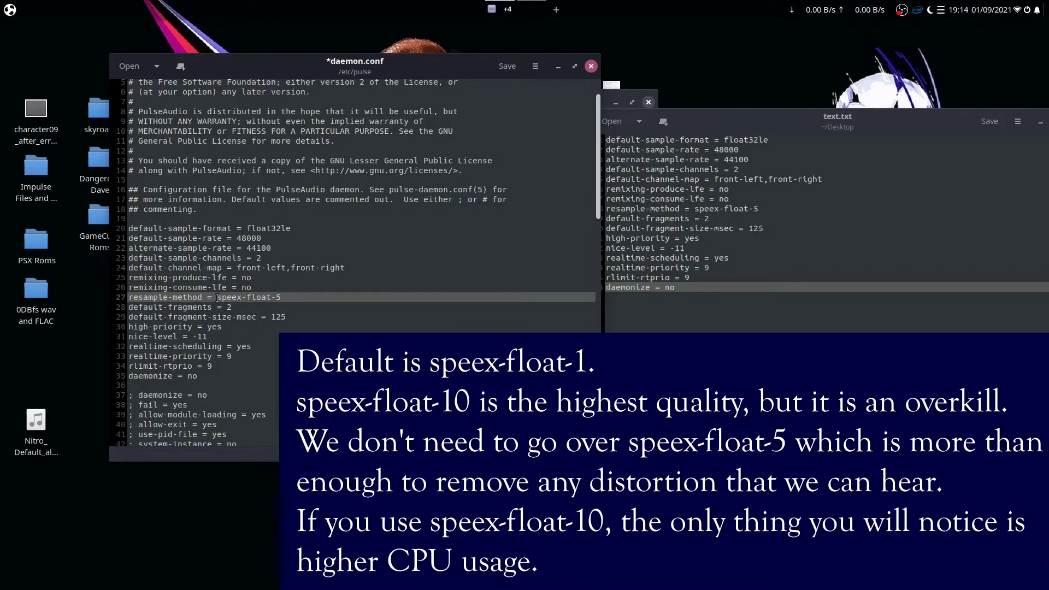
{"action": "left_click_drag", "start_coordinate": [218, 298], "coordinate": [288, 299]}
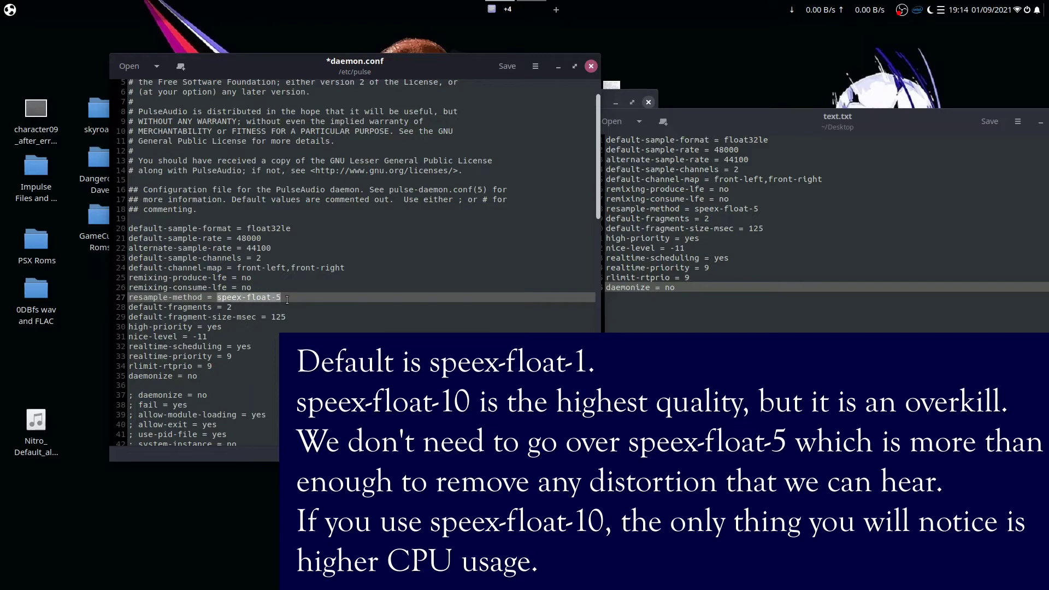
{"action": "left_click_drag", "start_coordinate": [129, 306], "coordinate": [219, 376]}
{"action": "left_click", "coordinate": [219, 376]}
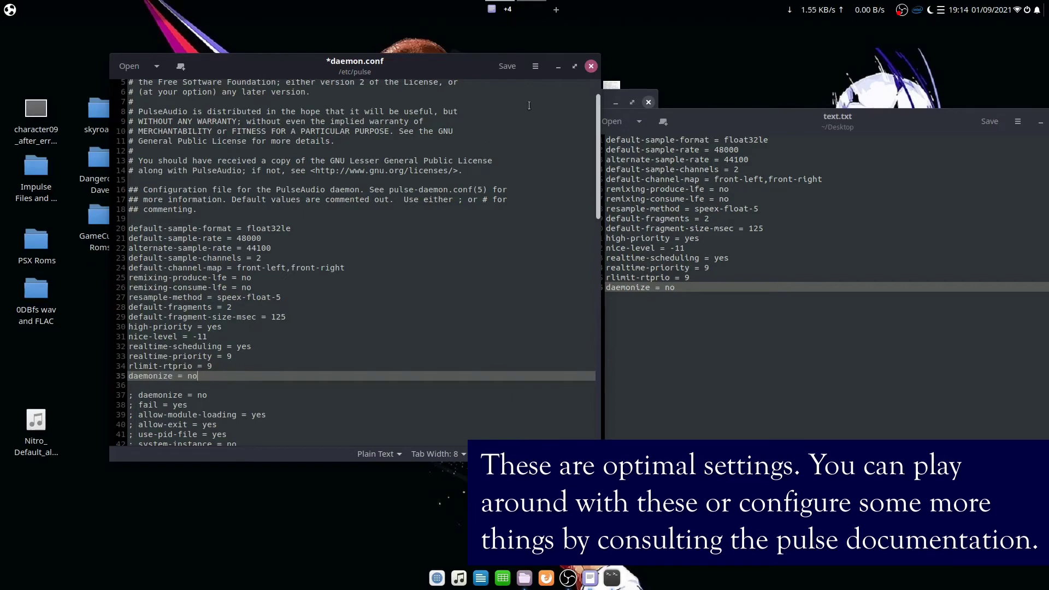
Save daemon.conf and close the gedit window
{"action": "left_click", "coordinate": [505, 68]}
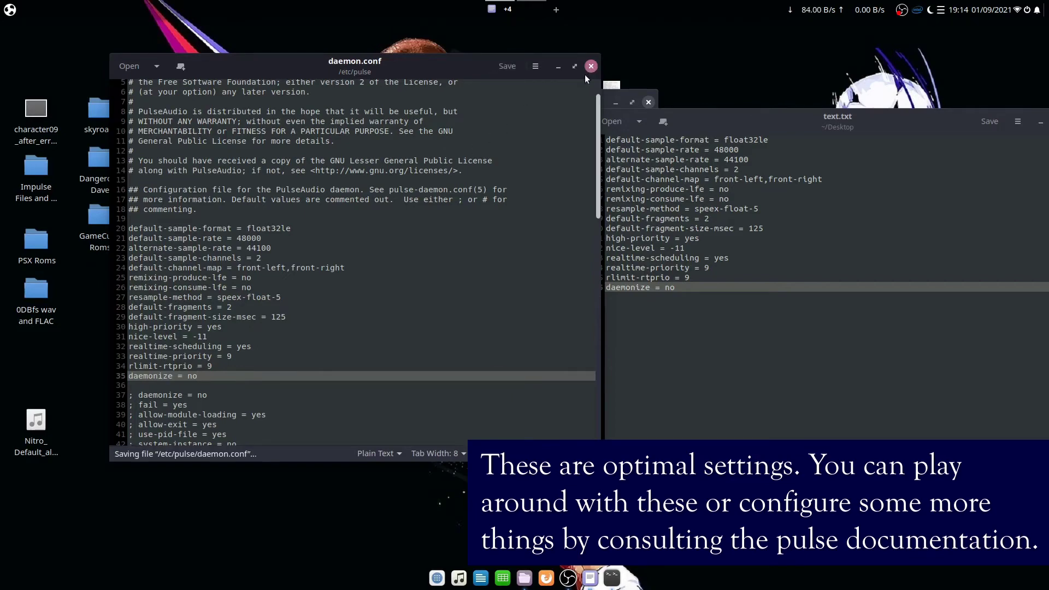
{"action": "left_click", "coordinate": [590, 67]}
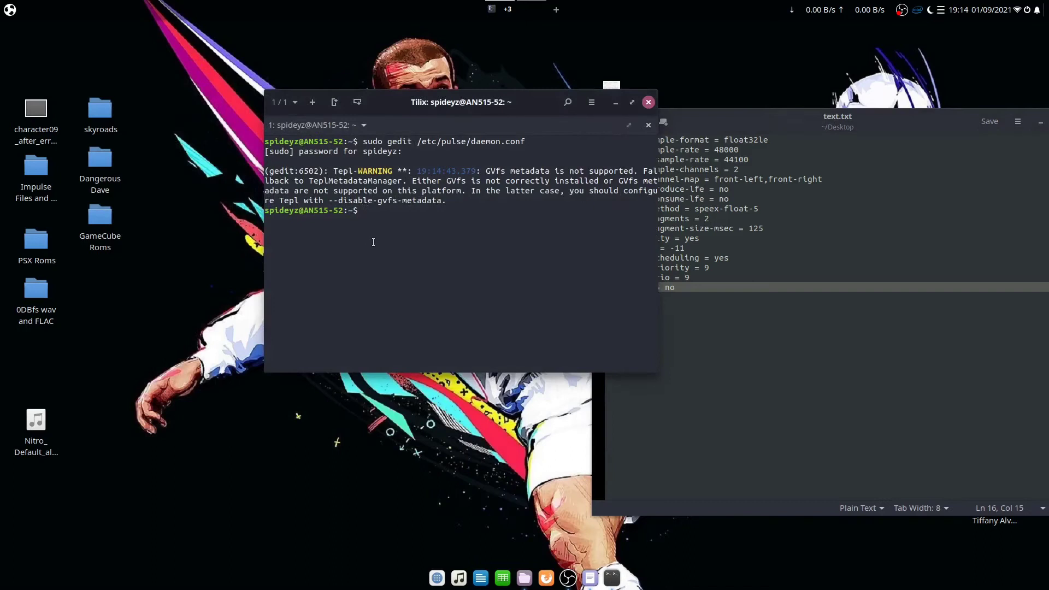
{"action": "type", "text": "rebo"}
{"action": "type", "text": "ot"}
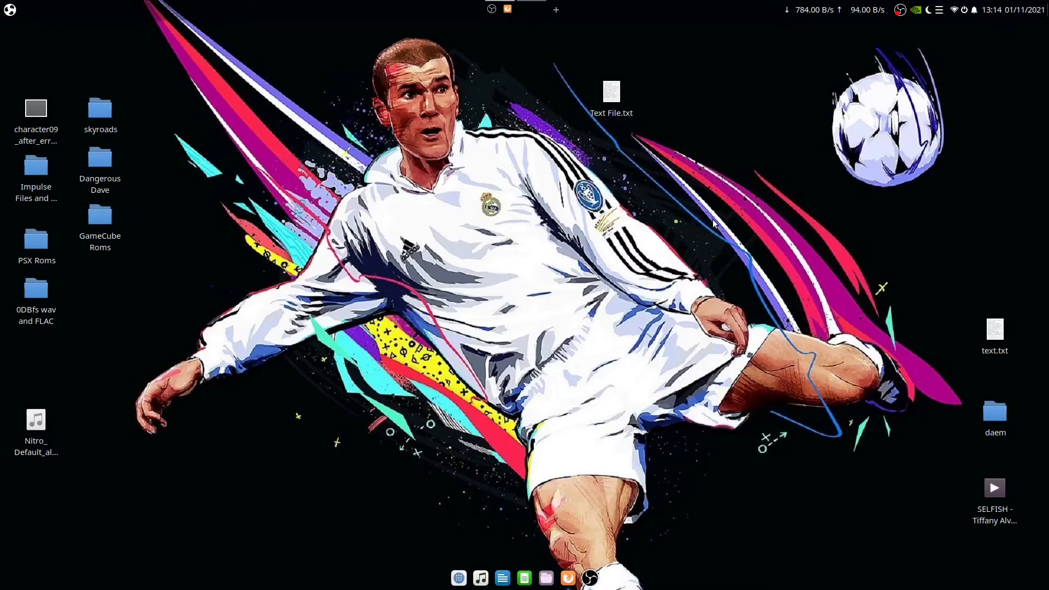
Run speaker-test -c 2 in a centred Tilix window, stop it, and clear the terminal
{"action": "key", "text": "ctrl+alt+t"}
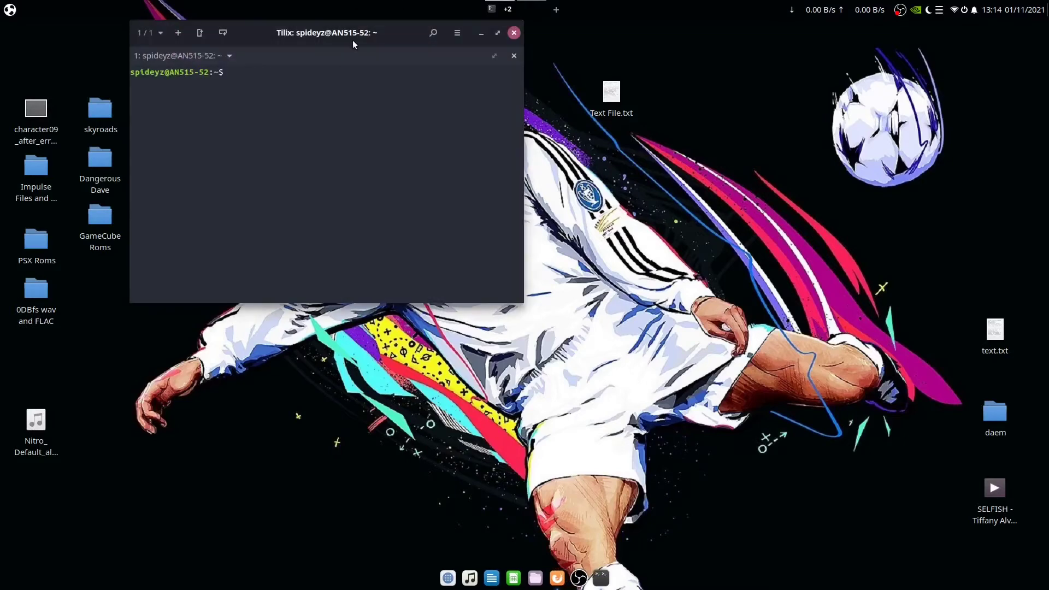
{"action": "left_click_drag", "start_coordinate": [353, 40], "coordinate": [525, 144]}
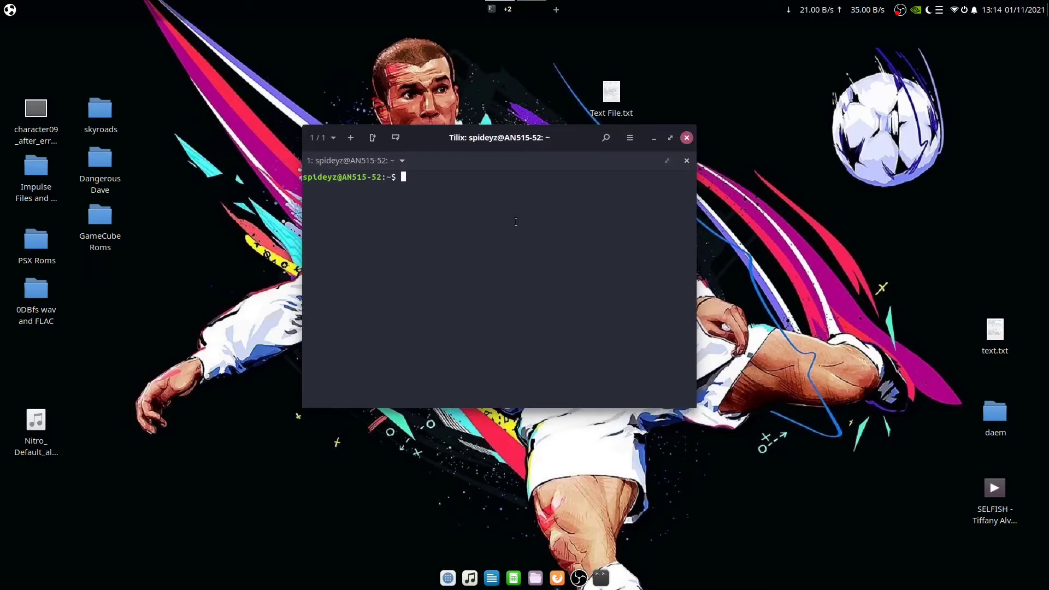
{"action": "type", "text": "speak"}
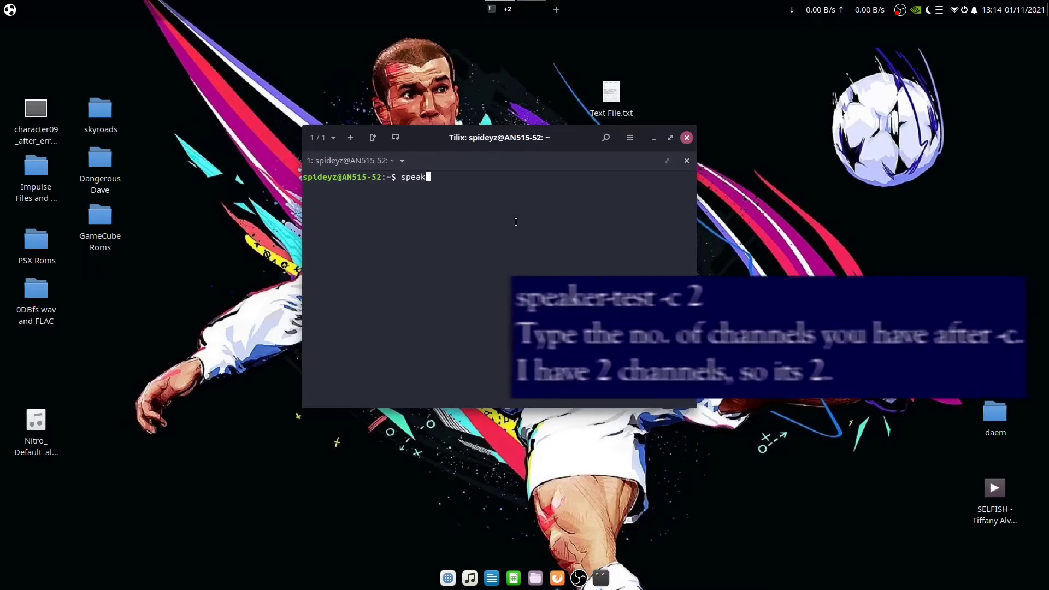
{"action": "type", "text": "er-test"}
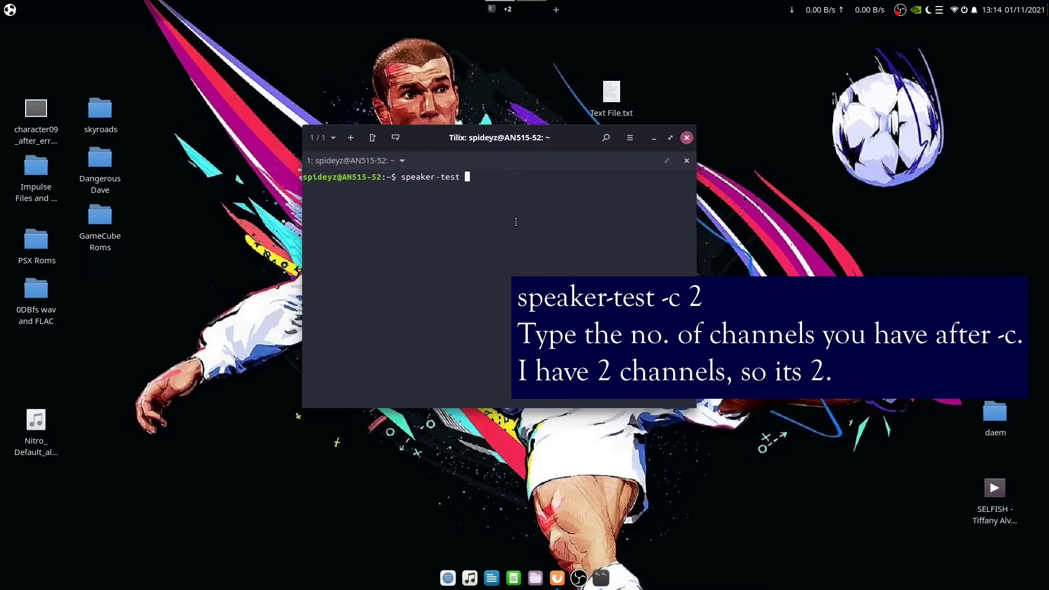
{"action": "type", "text": " -c "}
{"action": "type", "text": "2"}
{"action": "key", "text": "Return"}
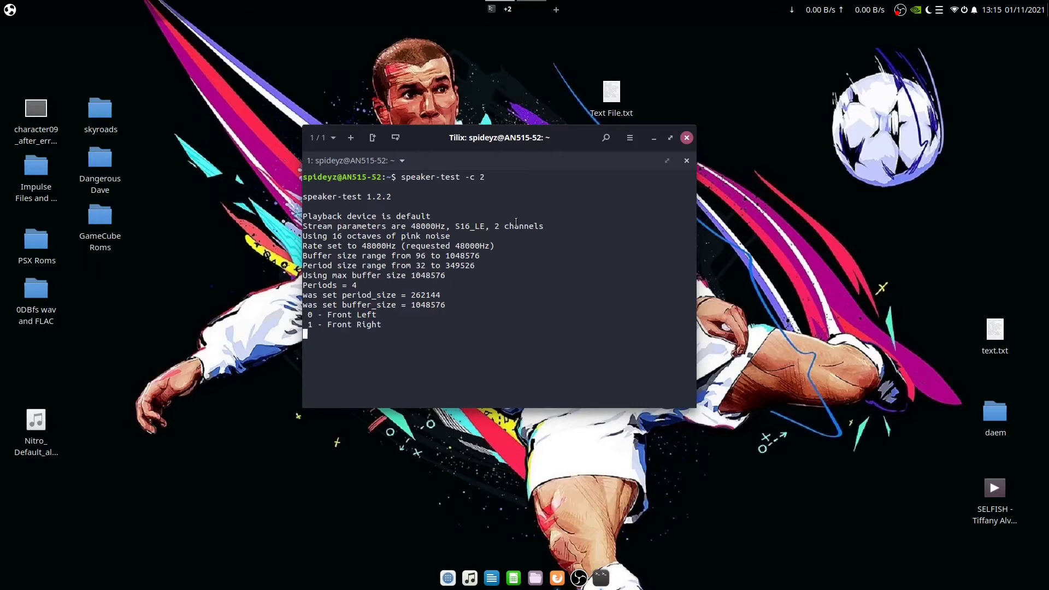
{"action": "key", "text": "ctrl+c"}
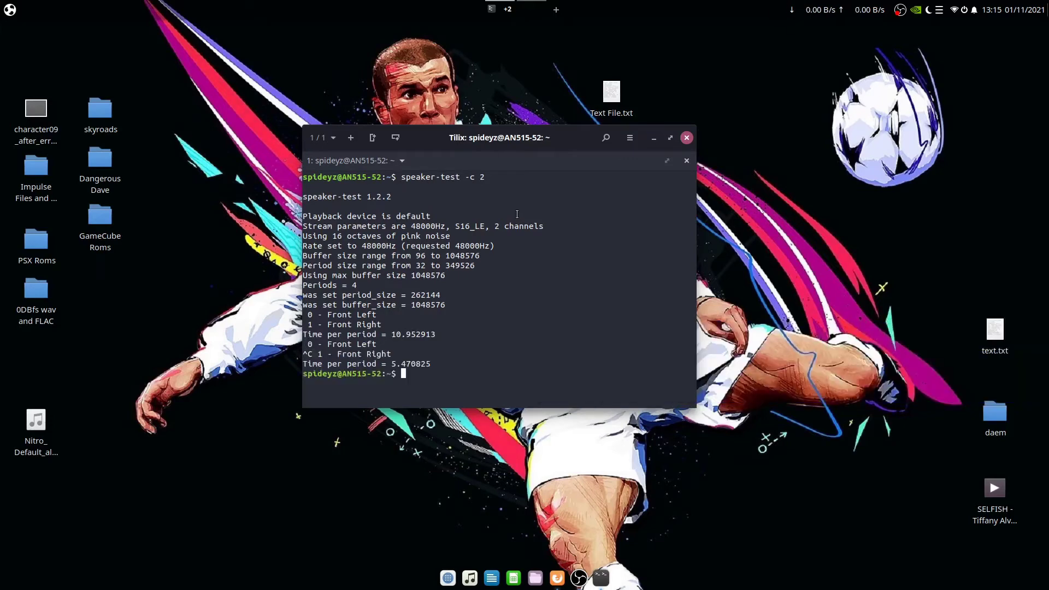
{"action": "type", "text": "clear"}
{"action": "key", "text": "Return"}
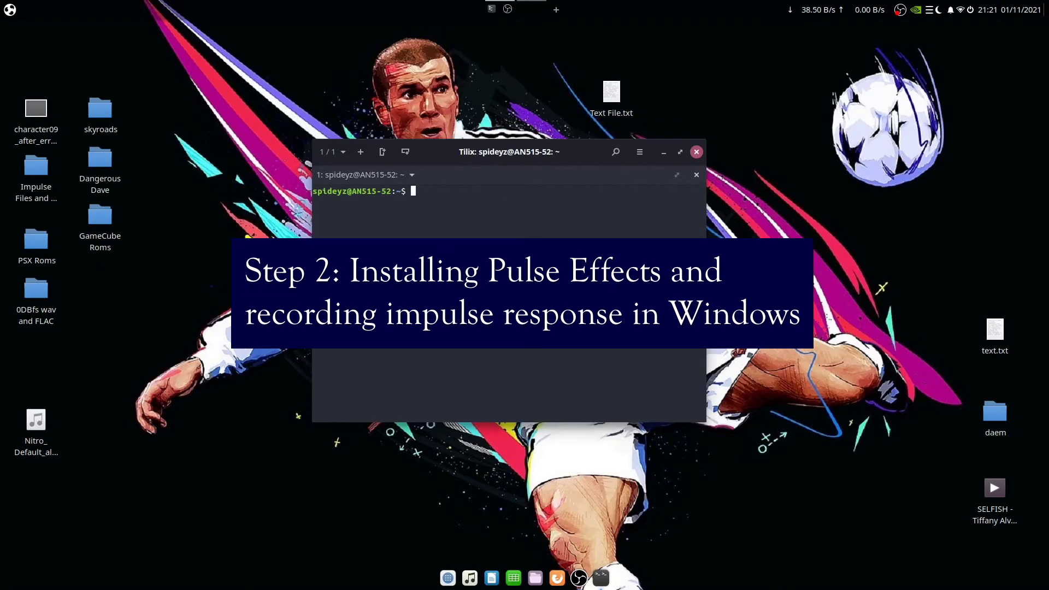
{"action": "type", "text": "sudo apt inst"}
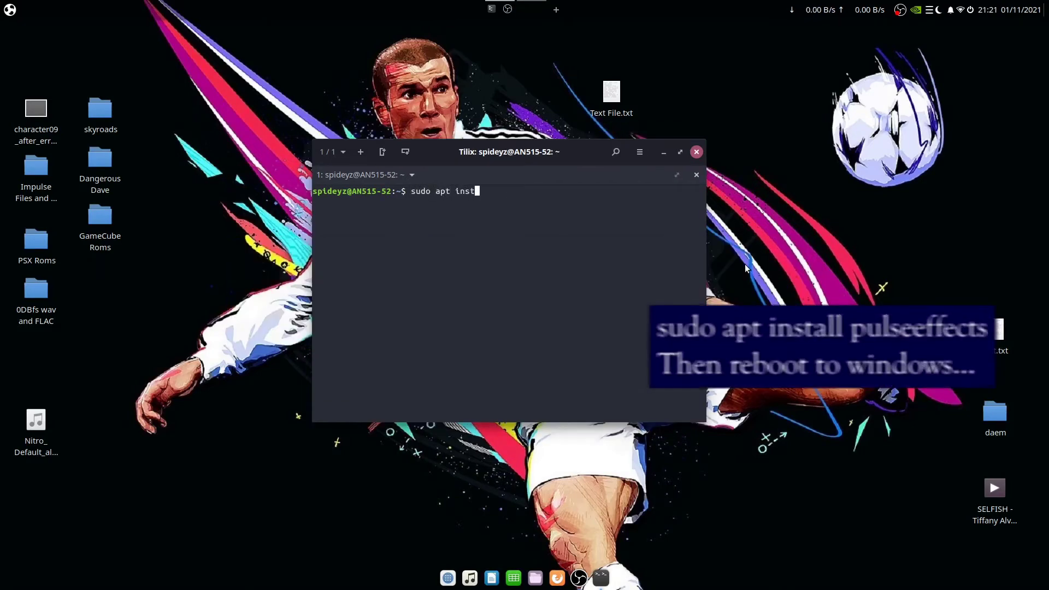
{"action": "type", "text": "all pulseeffects"}
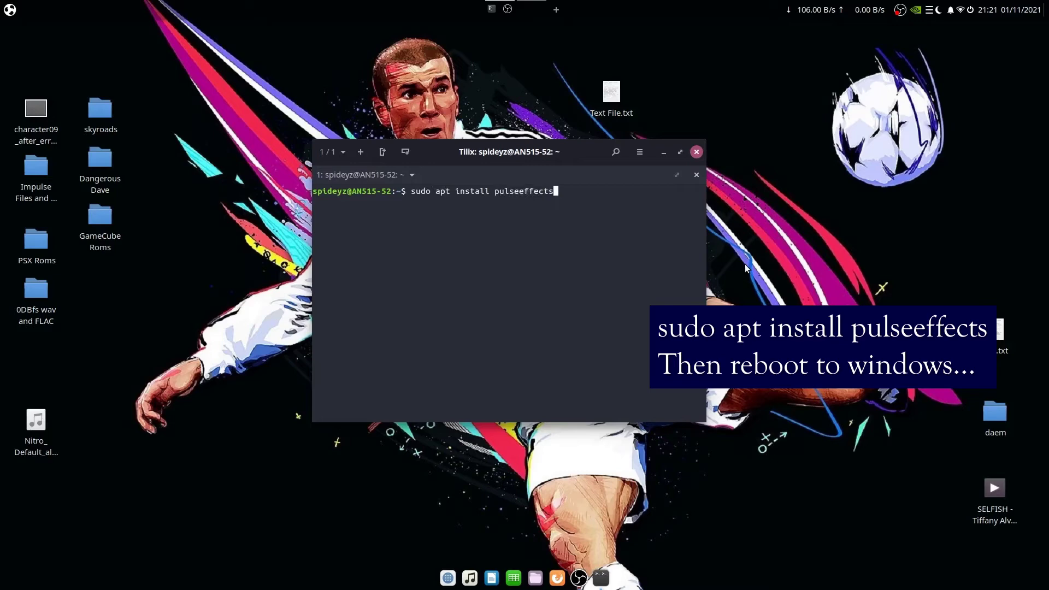
Run sudo apt install pulseeffects and enter the administrator password
{"action": "key", "text": "Return"}
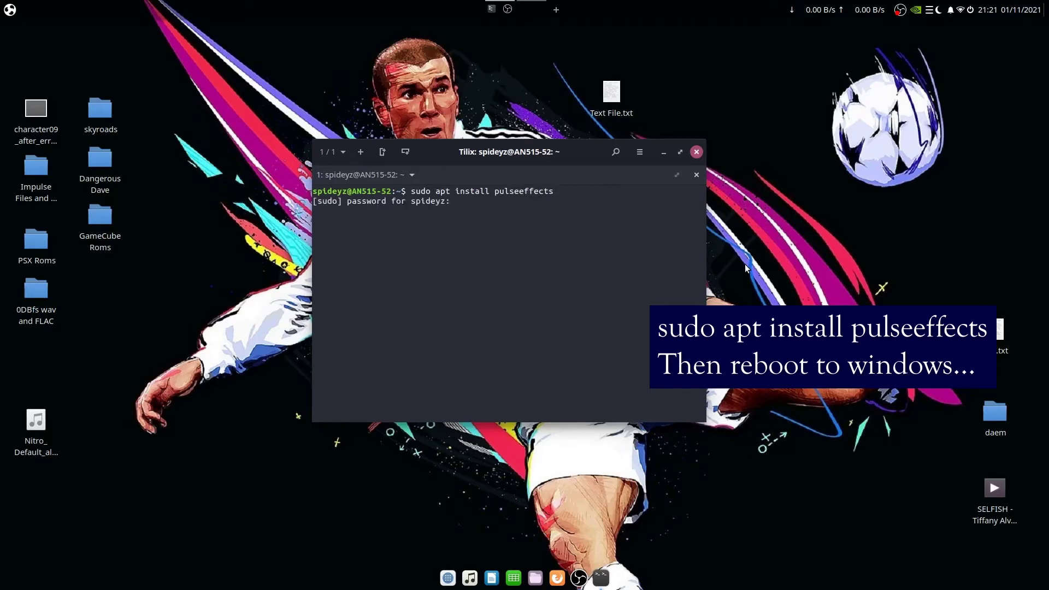
{"action": "key", "text": "Return"}
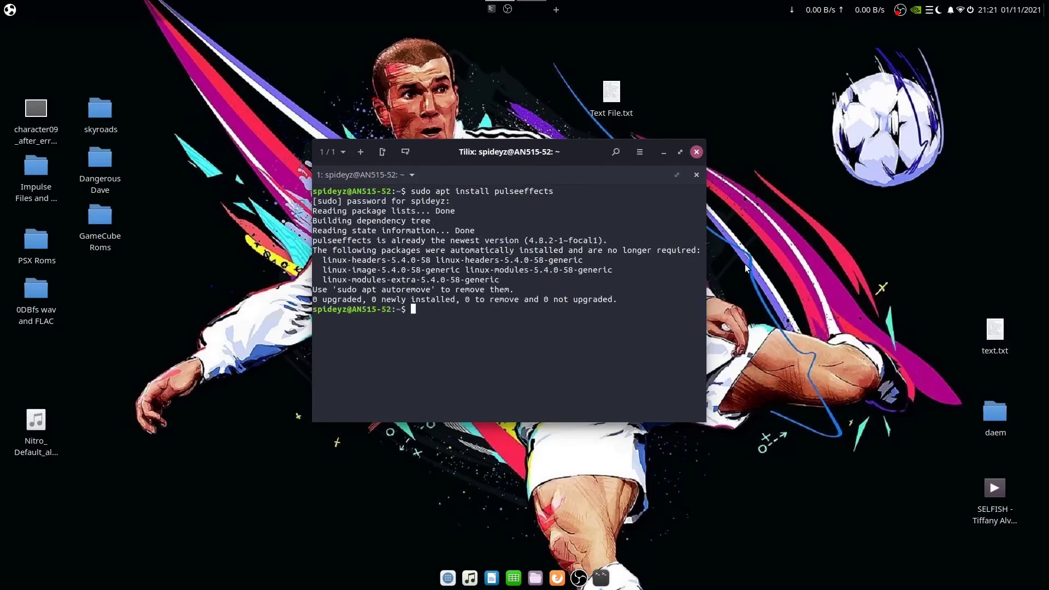
{"action": "type", "text": "reboo"}
{"action": "type", "text": "t"}
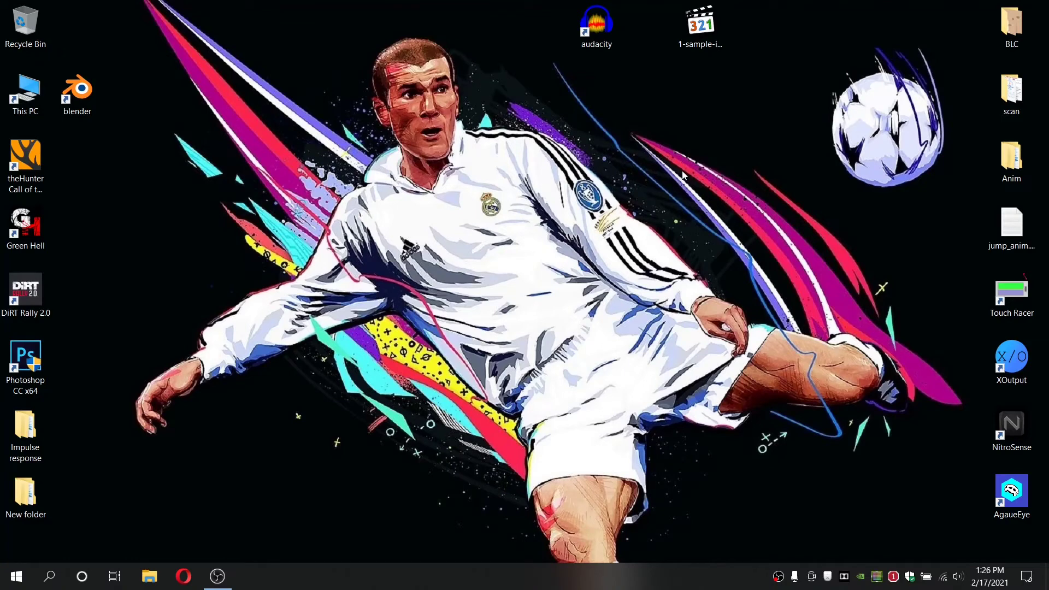
In Dolby Audio, try the Game profile, then revert to the personalized equalizer
{"action": "left_click", "coordinate": [703, 33]}
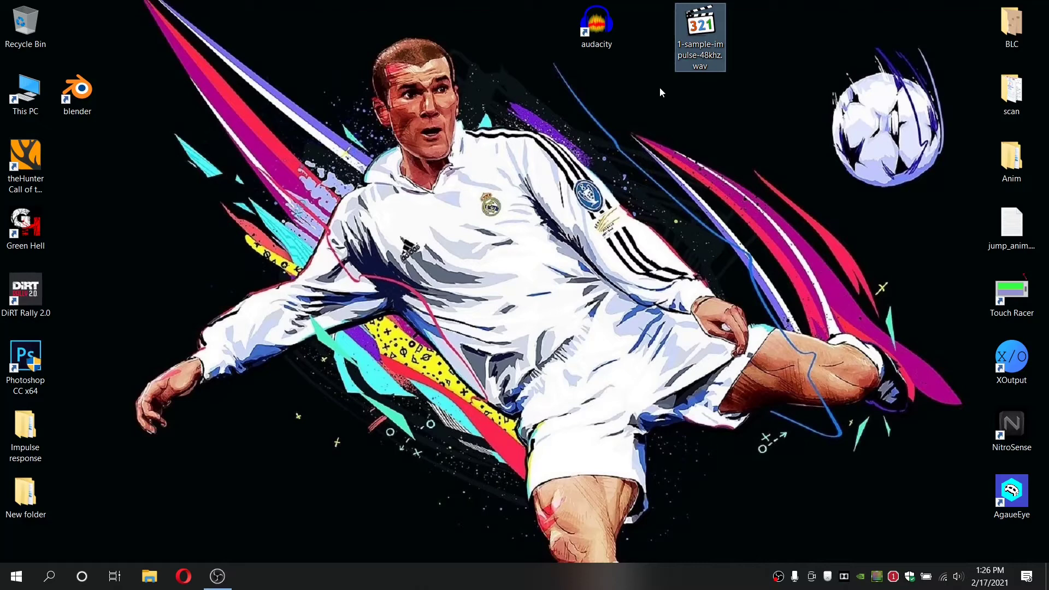
{"action": "left_click", "coordinate": [590, 32]}
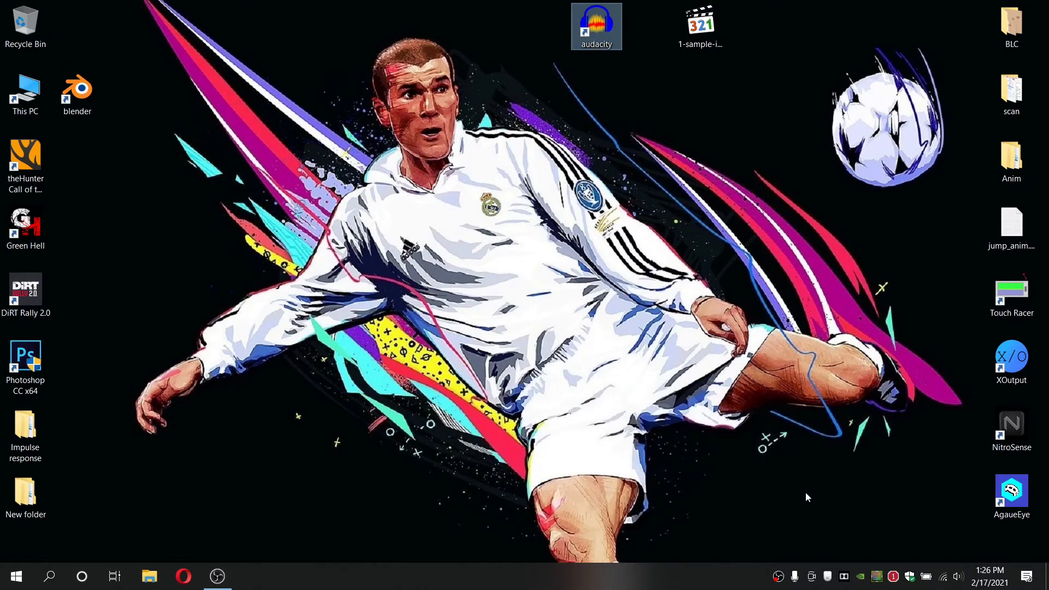
{"action": "left_click", "coordinate": [843, 576]}
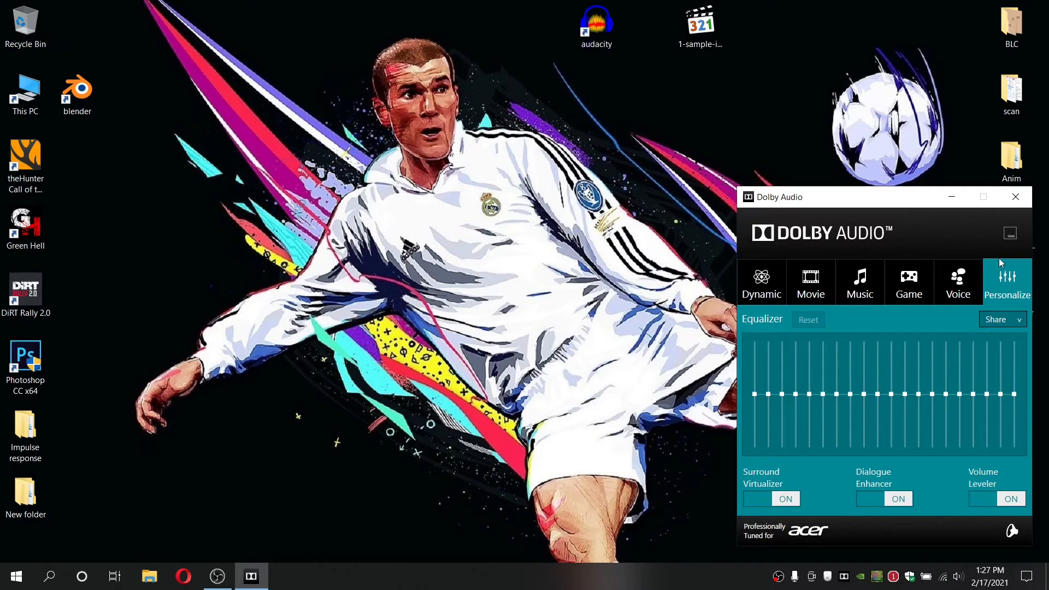
{"action": "left_click", "coordinate": [922, 286]}
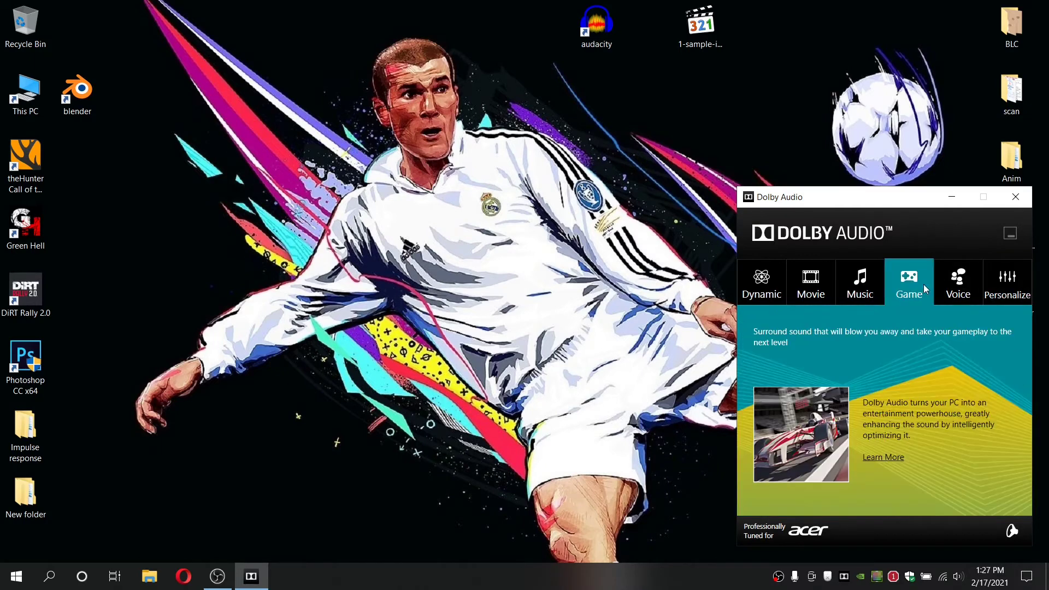
{"action": "left_click", "coordinate": [1012, 279]}
Close Dolby Audio, play 1-sample-impulse-48khz.wav, and launch Audacity
{"action": "left_click", "coordinate": [1016, 197]}
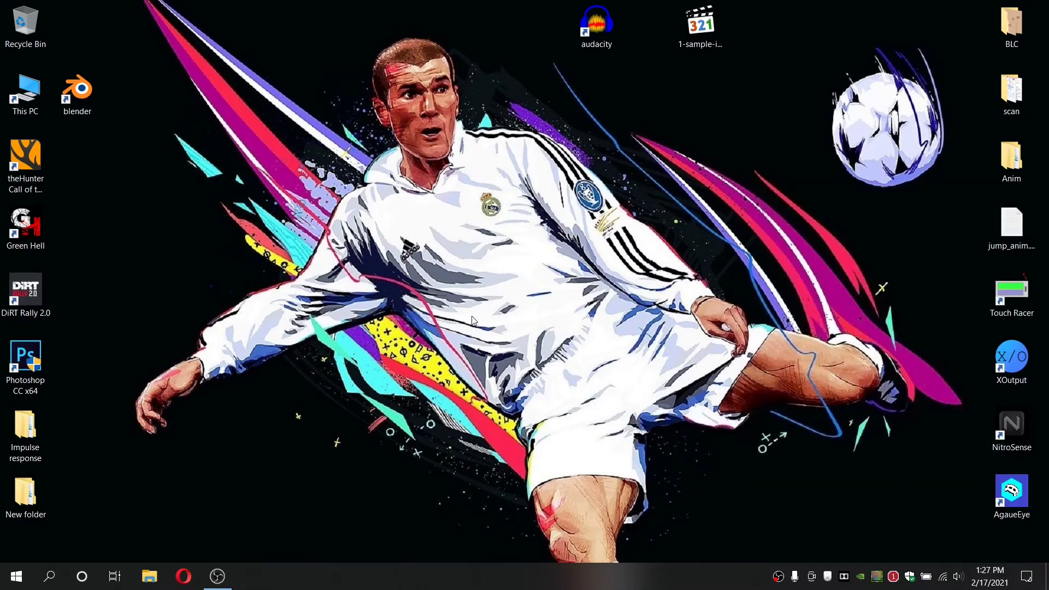
{"action": "double_click", "coordinate": [701, 34]}
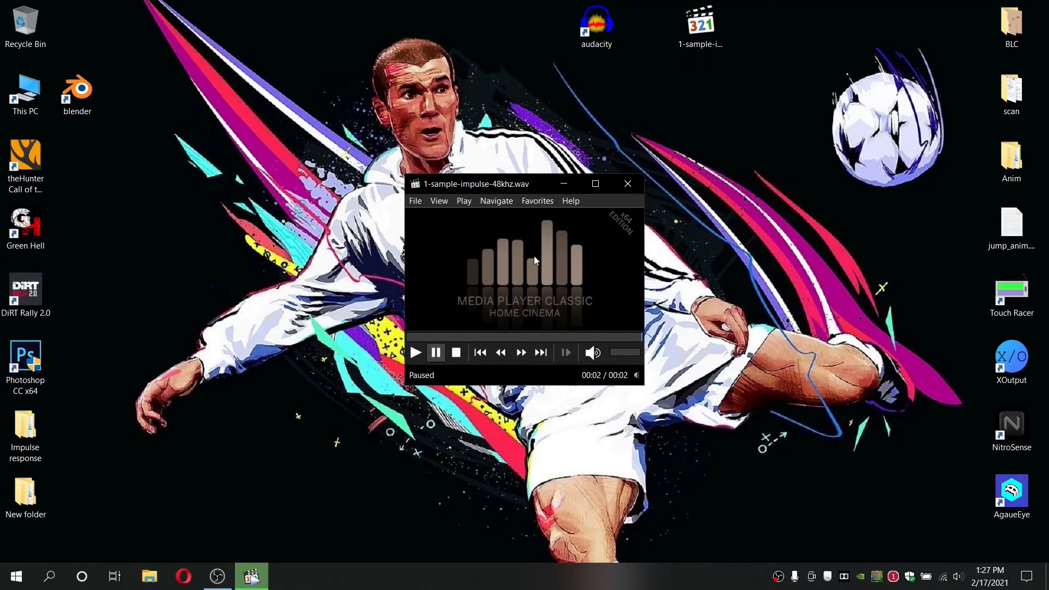
{"action": "double_click", "coordinate": [587, 27]}
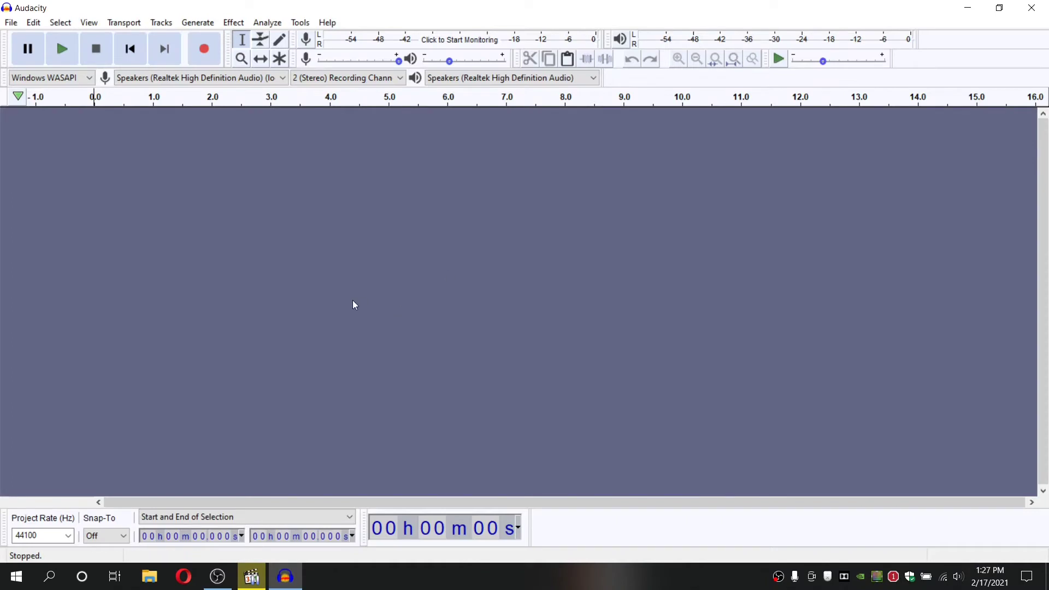
Keep Windows WASAPI, stereo recording and Realtek speakers; set project rate to 48000 Hz
{"action": "left_click", "coordinate": [75, 79]}
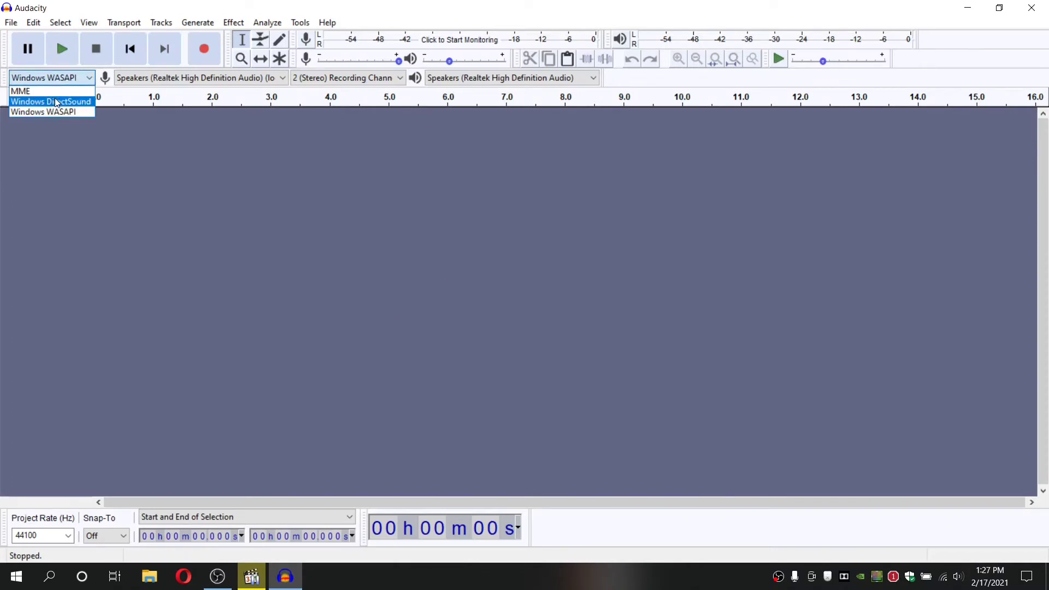
{"action": "left_click", "coordinate": [68, 119]}
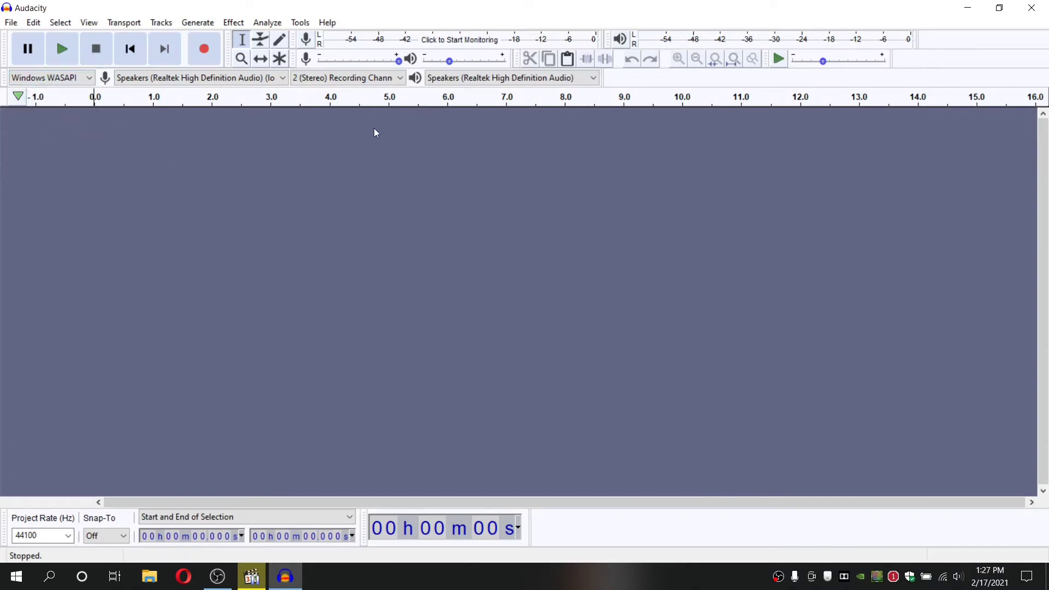
{"action": "left_click", "coordinate": [333, 78]}
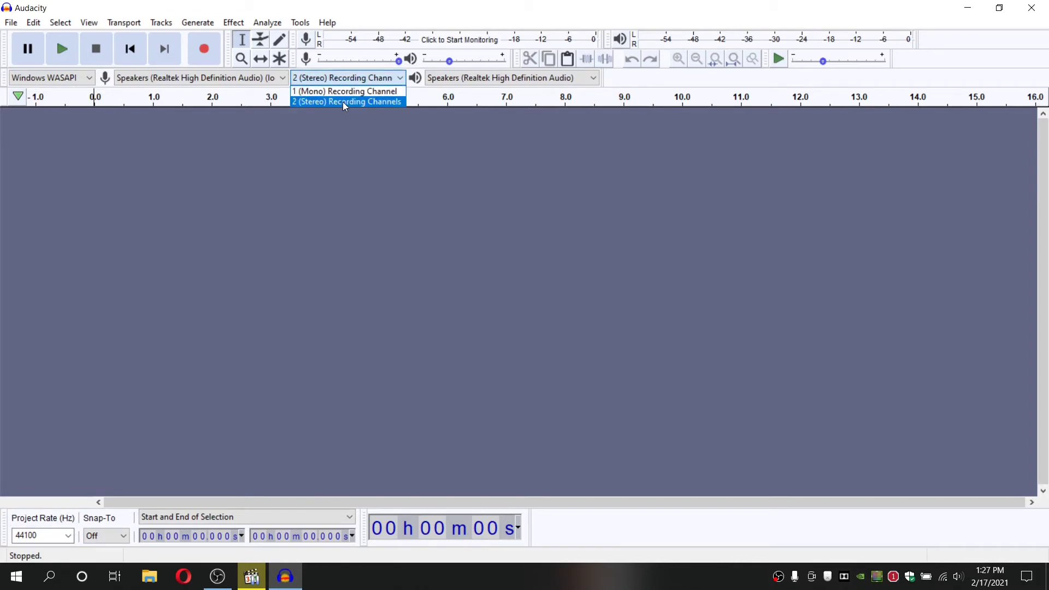
{"action": "left_click", "coordinate": [342, 102]}
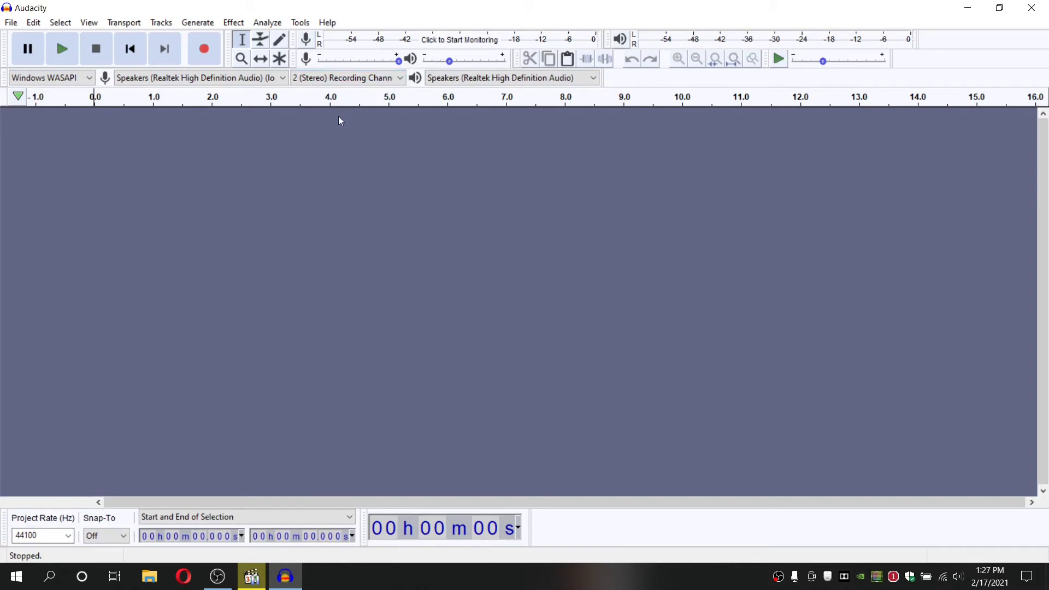
{"action": "left_click", "coordinate": [498, 80]}
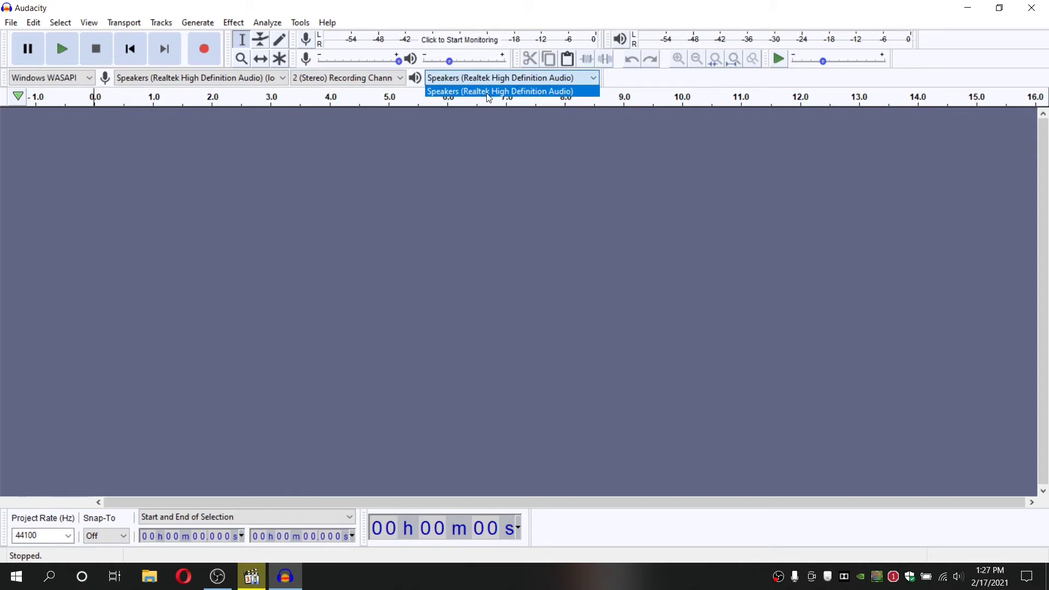
{"action": "left_click", "coordinate": [486, 96]}
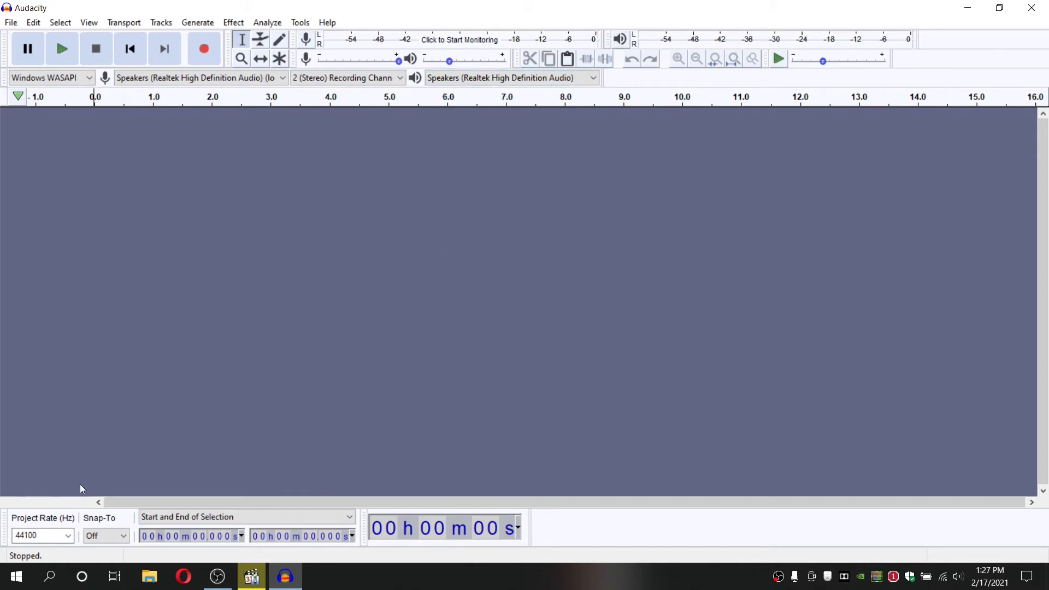
{"action": "left_click", "coordinate": [68, 535]}
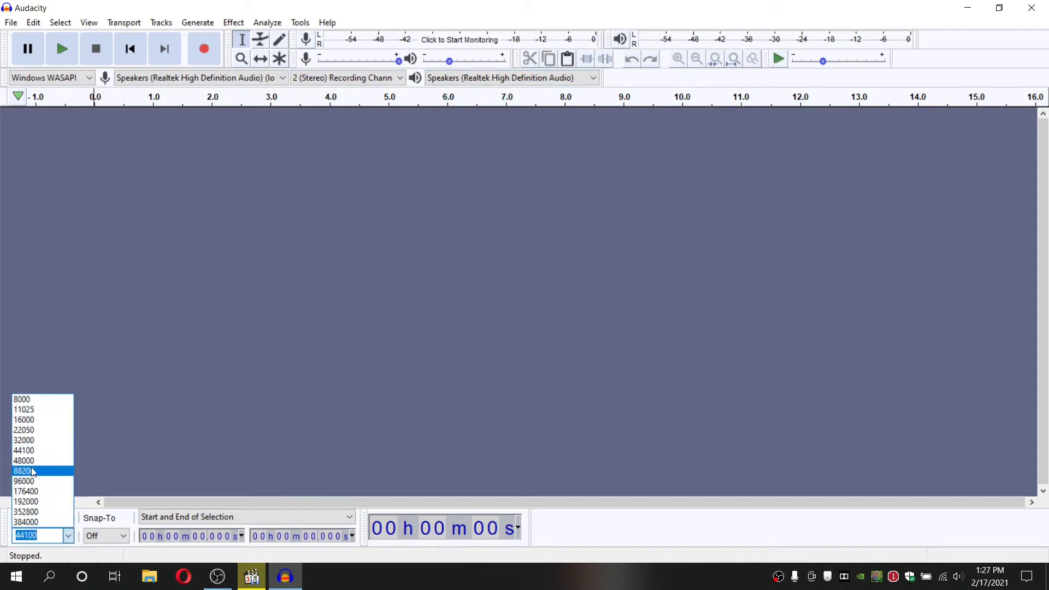
{"action": "left_click", "coordinate": [27, 461]}
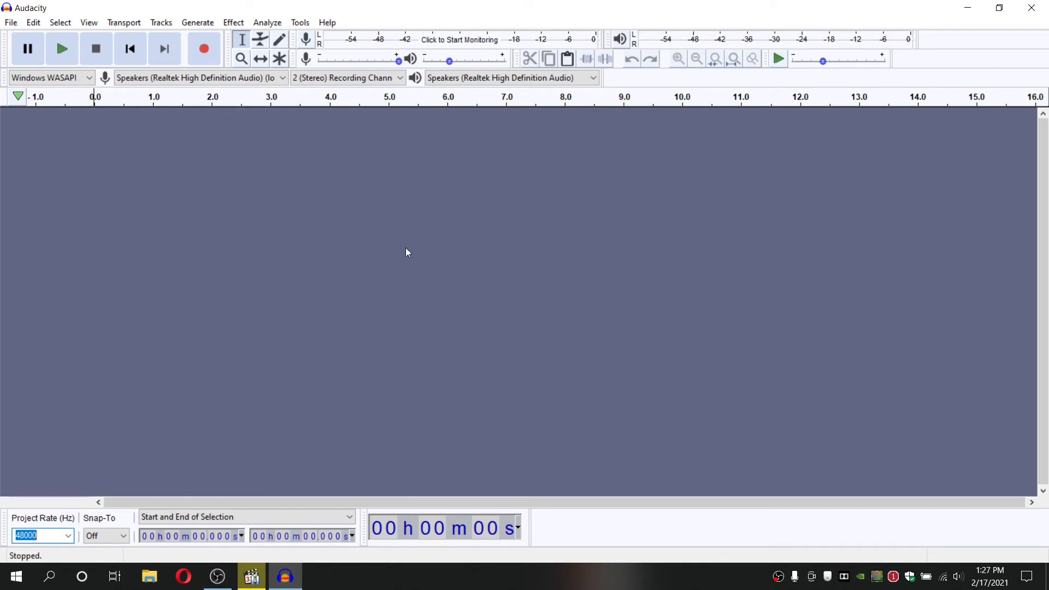
Record the impulse WAV playing in Media Player Classic onto a new stereo track
{"action": "left_click", "coordinate": [203, 51]}
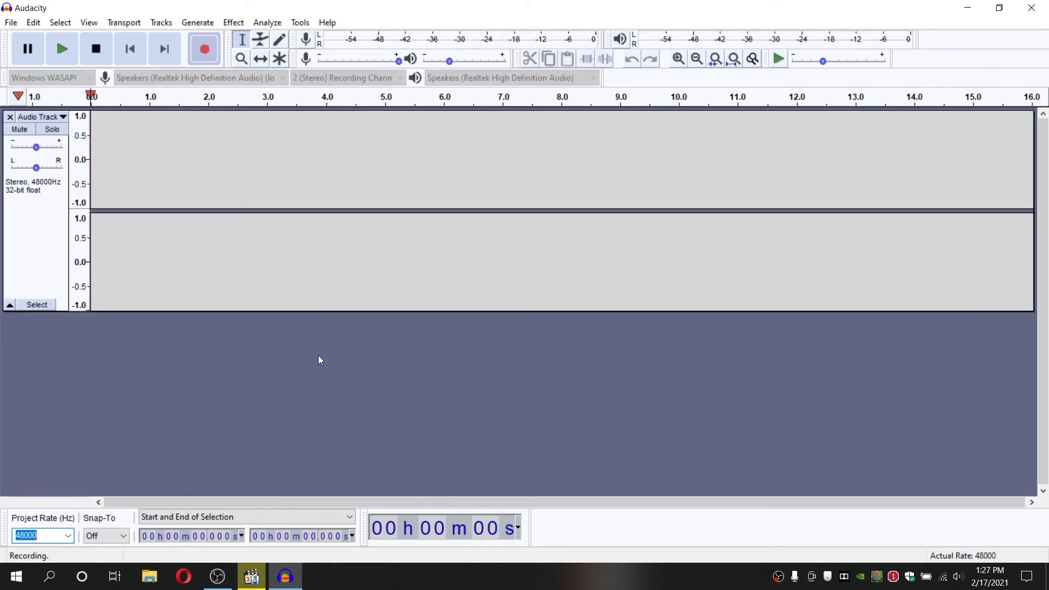
{"action": "left_click", "coordinate": [252, 576]}
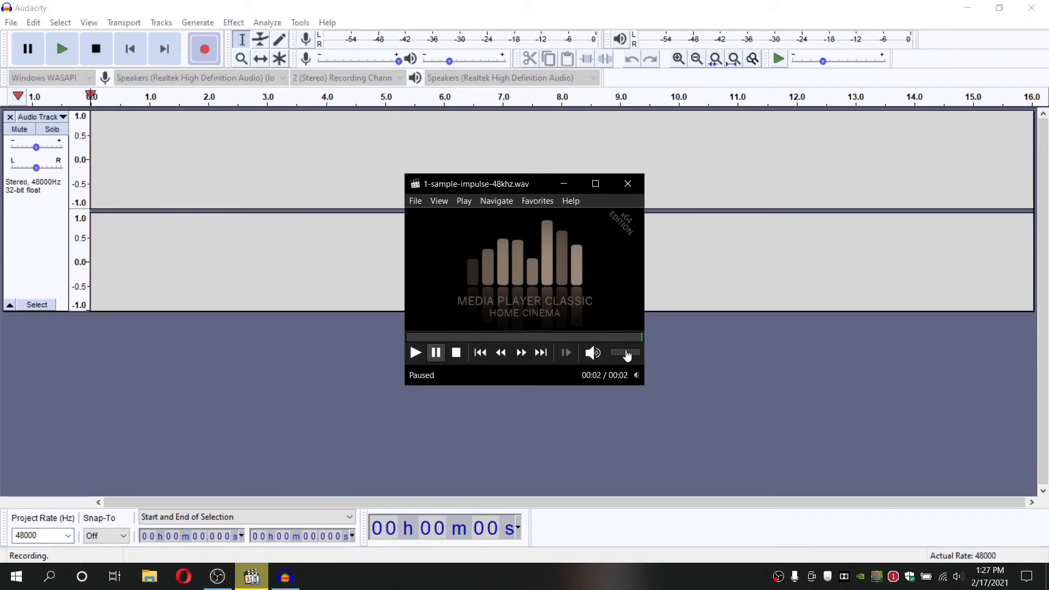
{"action": "left_click", "coordinate": [415, 353]}
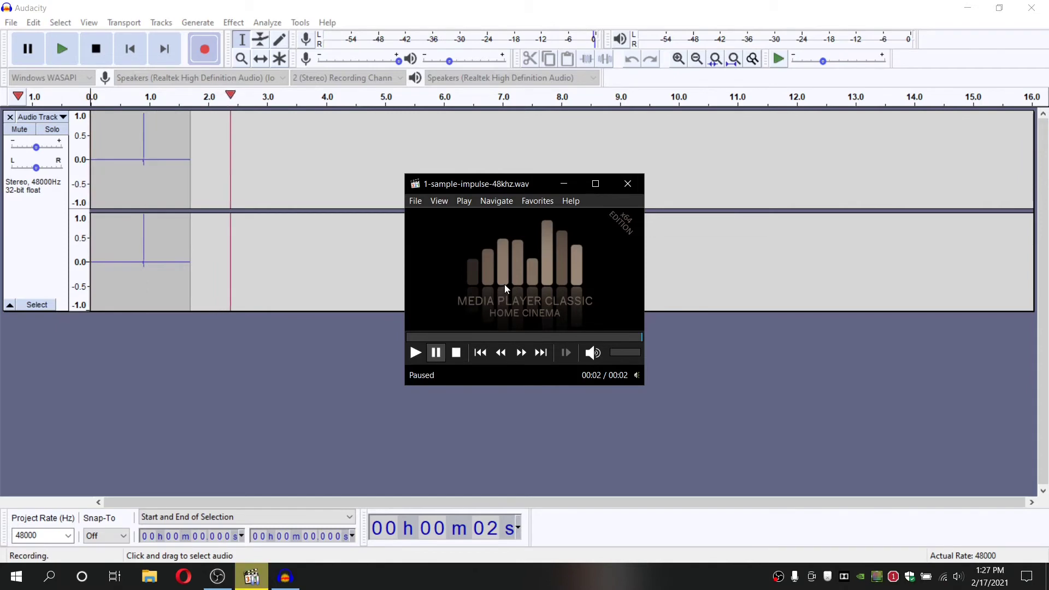
{"action": "left_click", "coordinate": [100, 51]}
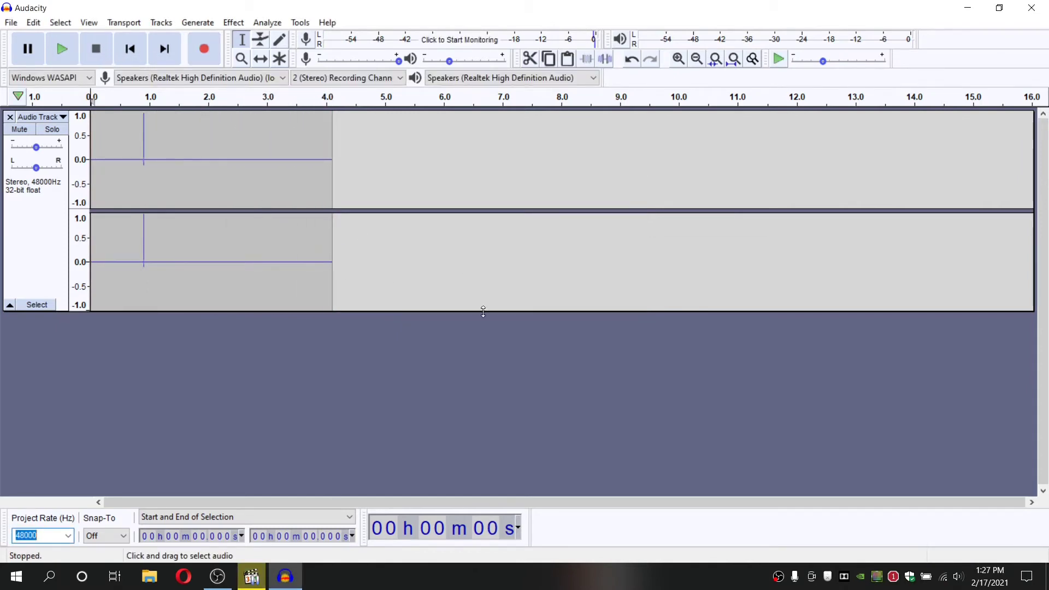
Make the track taller and select a narrow region around the spike near 0.908 s
{"action": "left_click_drag", "start_coordinate": [483, 310], "coordinate": [481, 496]}
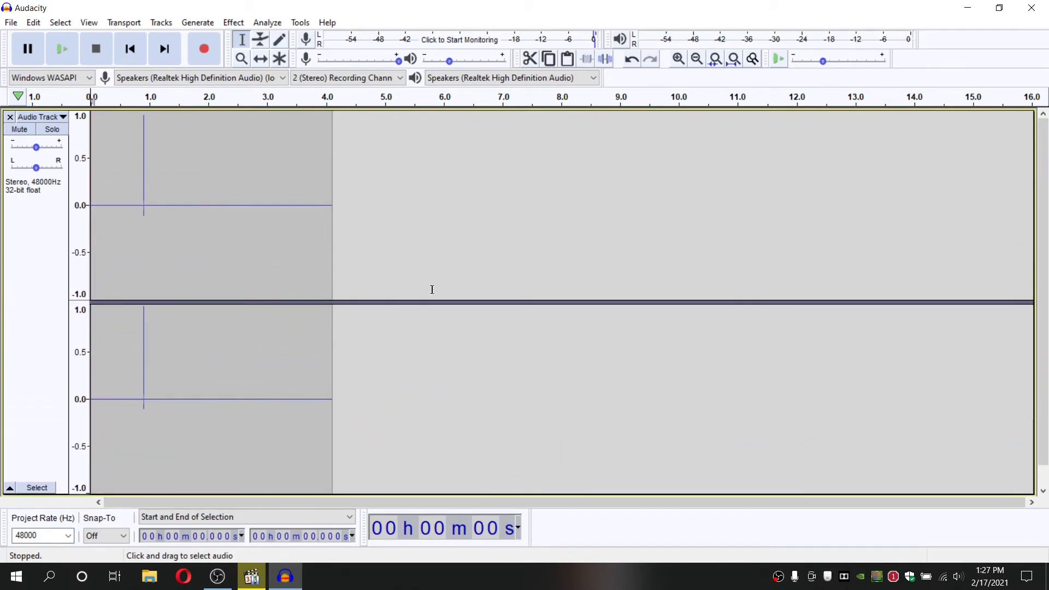
{"action": "scroll", "coordinate": [429, 291], "scroll_direction": "up", "scroll_amount": 1}
{"action": "scroll", "coordinate": [431, 290], "scroll_direction": "up", "scroll_amount": 1}
{"action": "scroll", "coordinate": [491, 328], "scroll_direction": "up", "scroll_amount": 1}
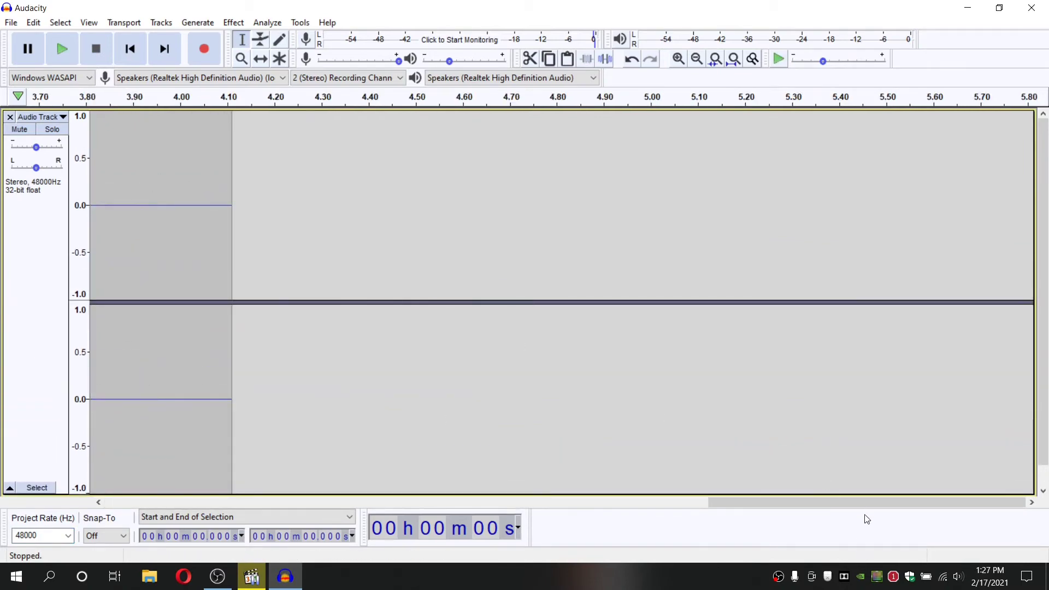
{"action": "left_click_drag", "start_coordinate": [863, 502], "coordinate": [280, 464]}
{"action": "scroll", "coordinate": [436, 253], "scroll_direction": "up", "scroll_amount": 1}
{"action": "scroll", "coordinate": [437, 253], "scroll_direction": "up", "scroll_amount": 1}
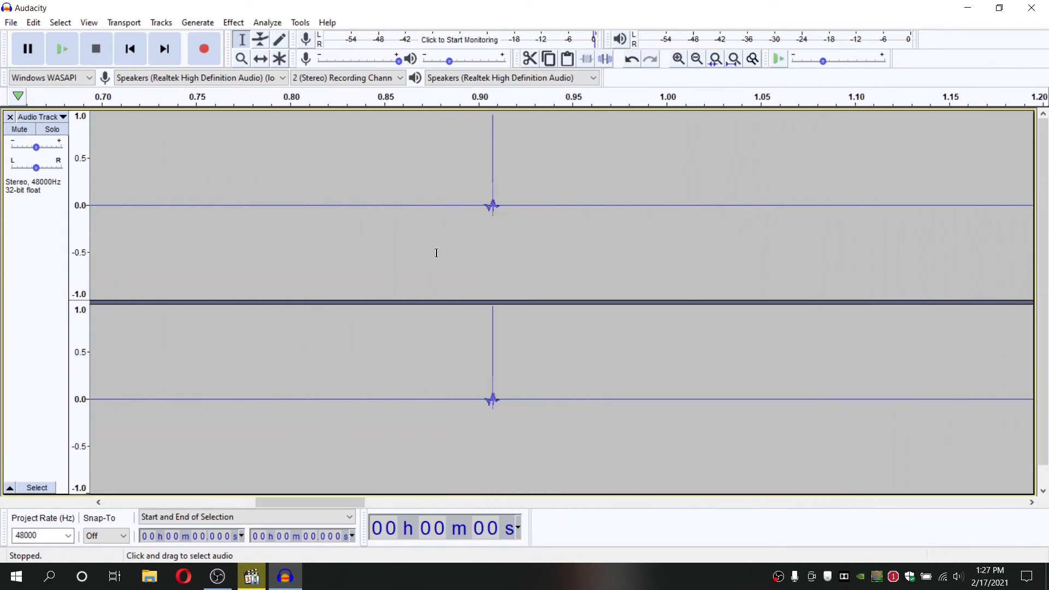
{"action": "scroll", "coordinate": [436, 253], "scroll_direction": "up", "scroll_amount": 1}
{"action": "scroll", "coordinate": [436, 253], "scroll_direction": "up", "scroll_amount": 1}
{"action": "scroll", "coordinate": [414, 315], "scroll_direction": "up", "scroll_amount": 1}
{"action": "scroll", "coordinate": [414, 316], "scroll_direction": "up", "scroll_amount": 1}
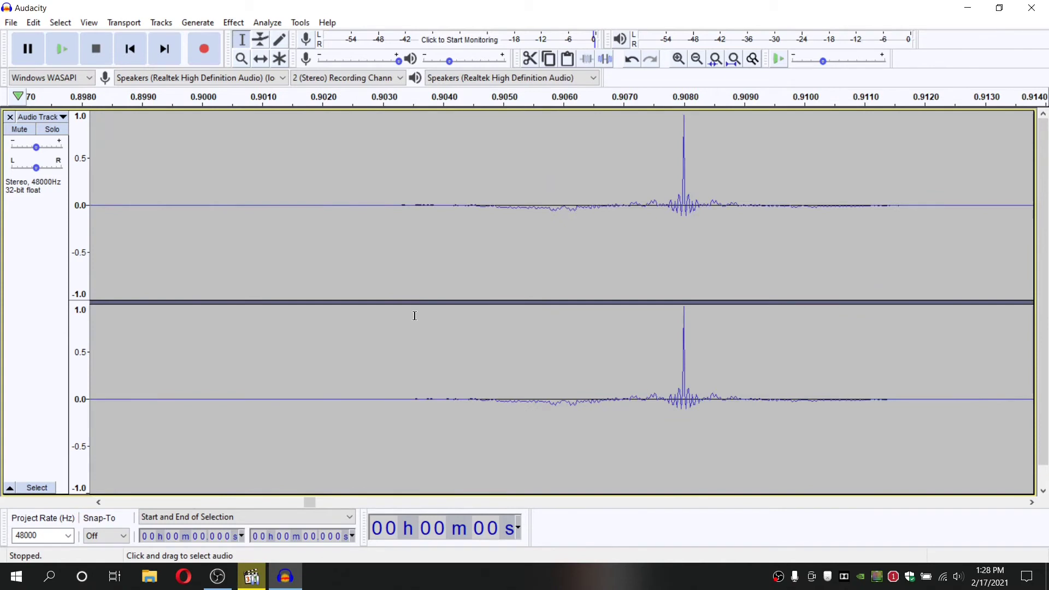
{"action": "scroll", "coordinate": [414, 316], "scroll_direction": "up", "scroll_amount": 1}
{"action": "scroll", "coordinate": [413, 315], "scroll_direction": "down", "scroll_amount": 1}
{"action": "scroll", "coordinate": [372, 430], "scroll_direction": "right", "scroll_amount": 2}
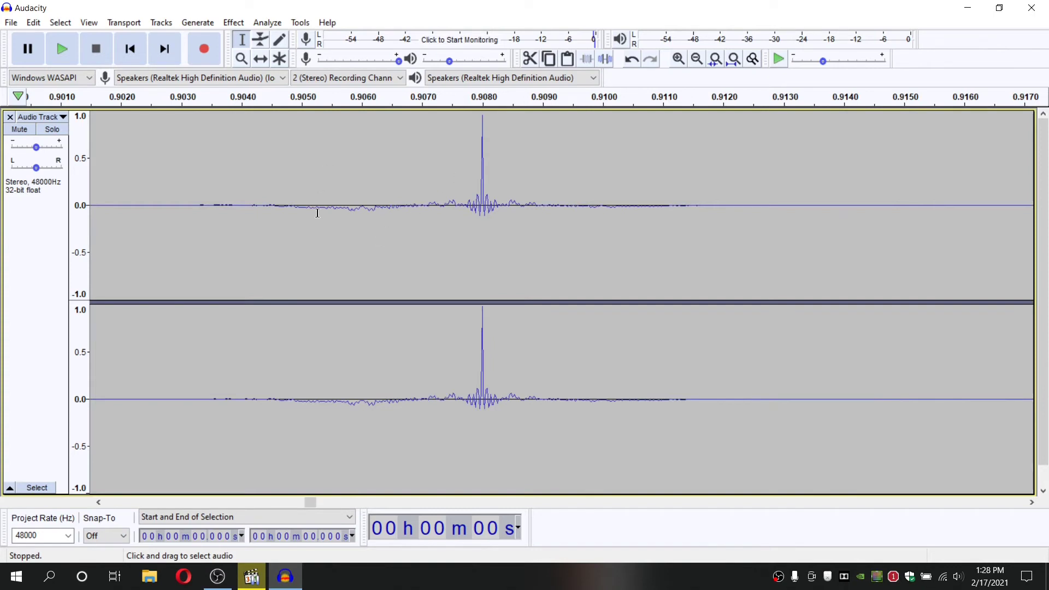
{"action": "left_click_drag", "start_coordinate": [464, 178], "coordinate": [495, 182]}
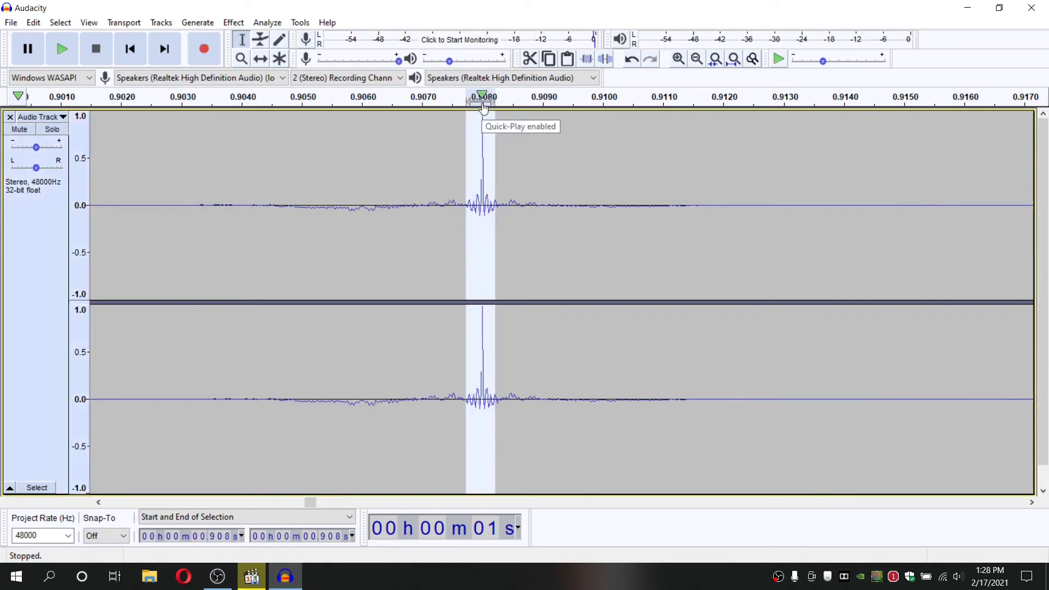
Normalize the entire recording to a peak amplitude of -9 dB
{"action": "key", "text": "ctrl+a"}
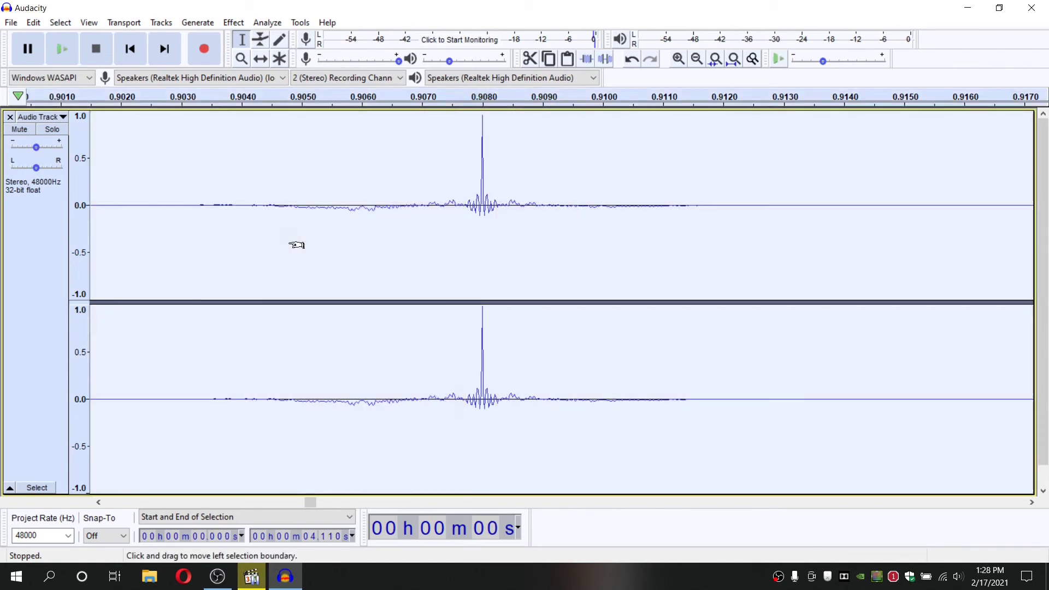
{"action": "left_click", "coordinate": [234, 22]}
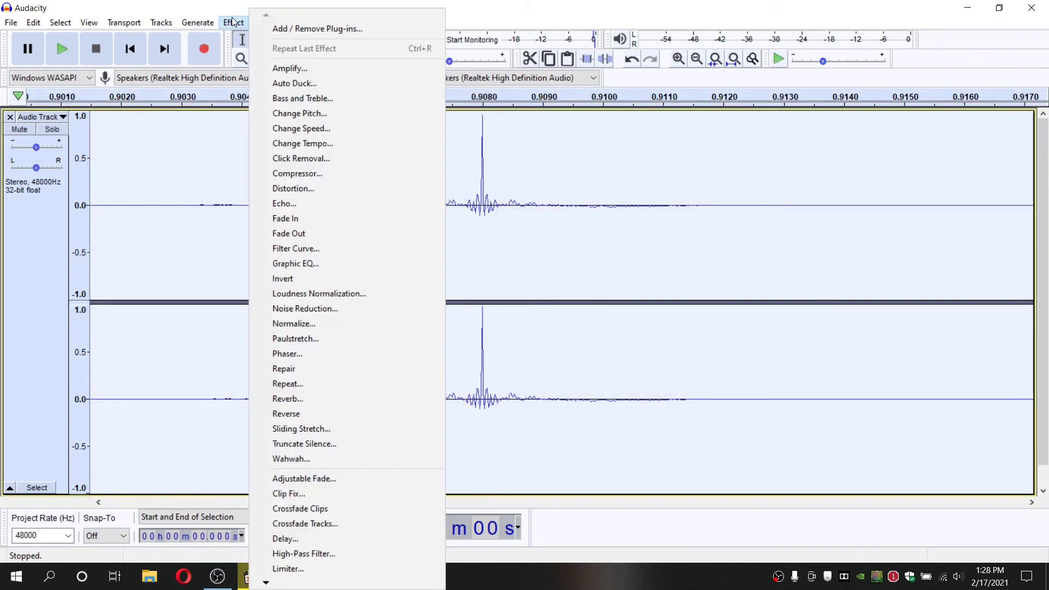
{"action": "left_click", "coordinate": [300, 323]}
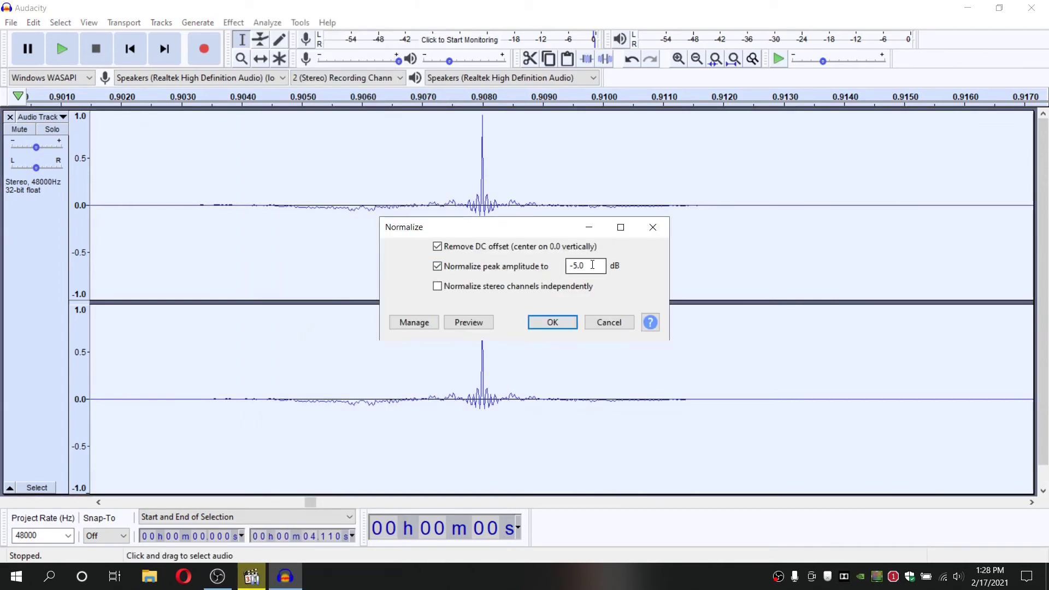
{"action": "left_click_drag", "start_coordinate": [591, 265], "coordinate": [573, 271]}
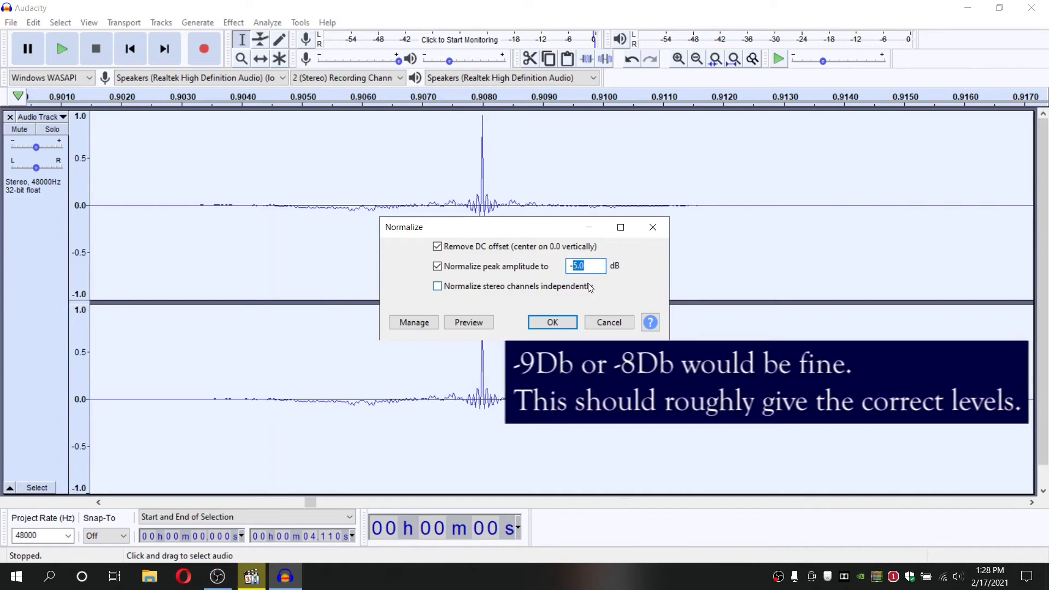
{"action": "type", "text": "9"}
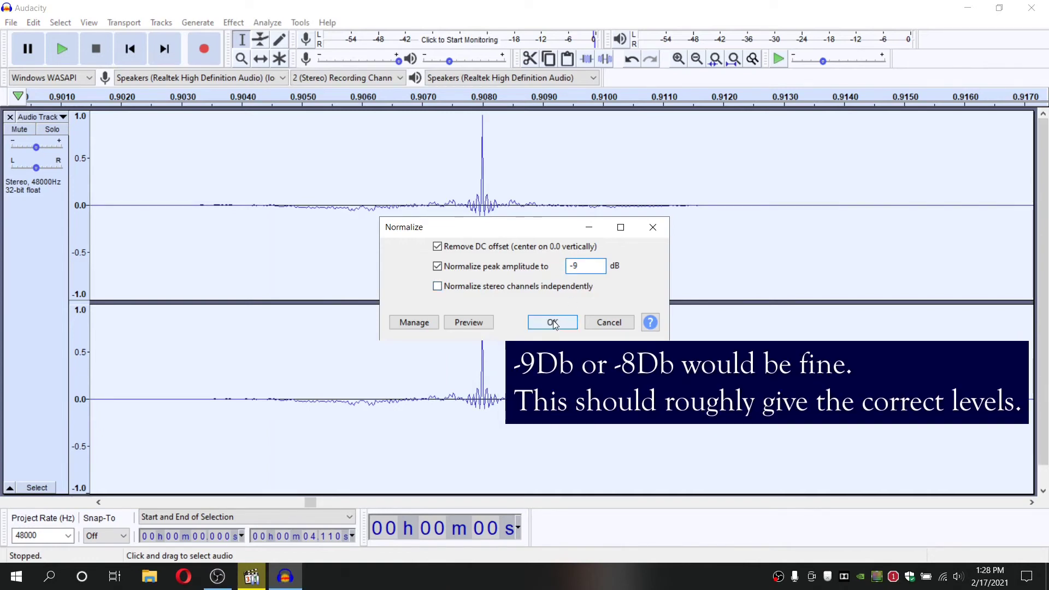
{"action": "left_click", "coordinate": [553, 324]}
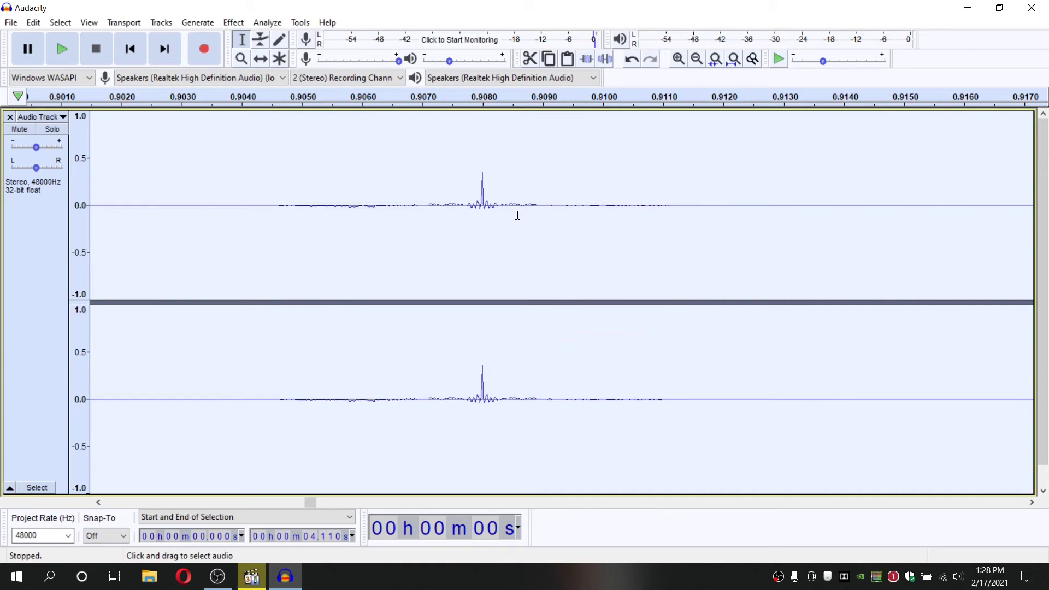
Select just the impulse spike, from about 0.907 to 0.909 s
{"action": "left_click_drag", "start_coordinate": [538, 205], "coordinate": [427, 219]}
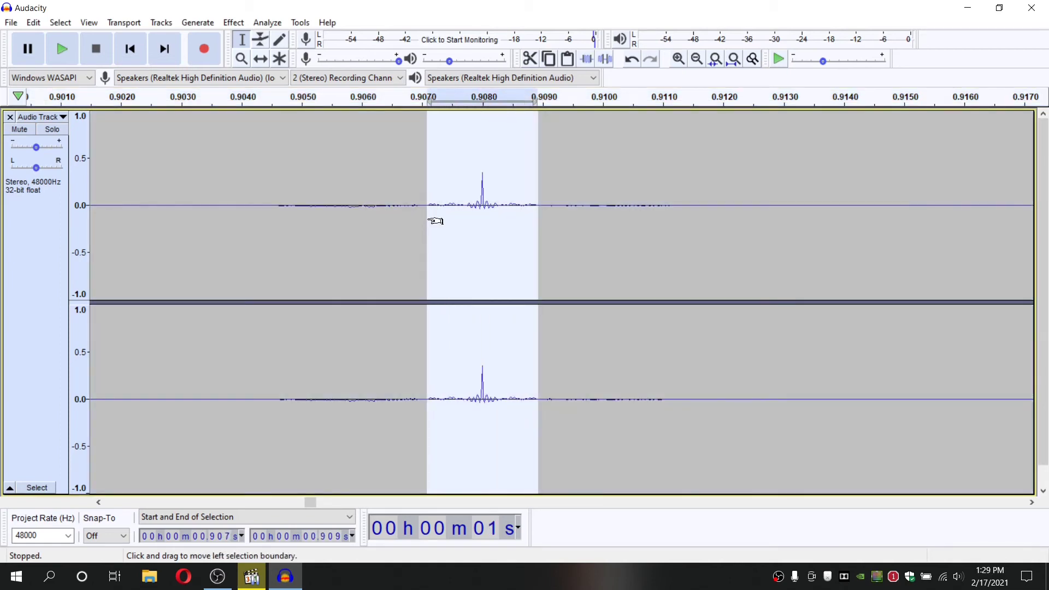
{"action": "mouse_move", "coordinate": [434, 222]}
{"action": "left_mouse_down"}
{"action": "mouse_move", "coordinate": [539, 234]}
{"action": "mouse_move", "coordinate": [557, 212]}
{"action": "left_mouse_up"}
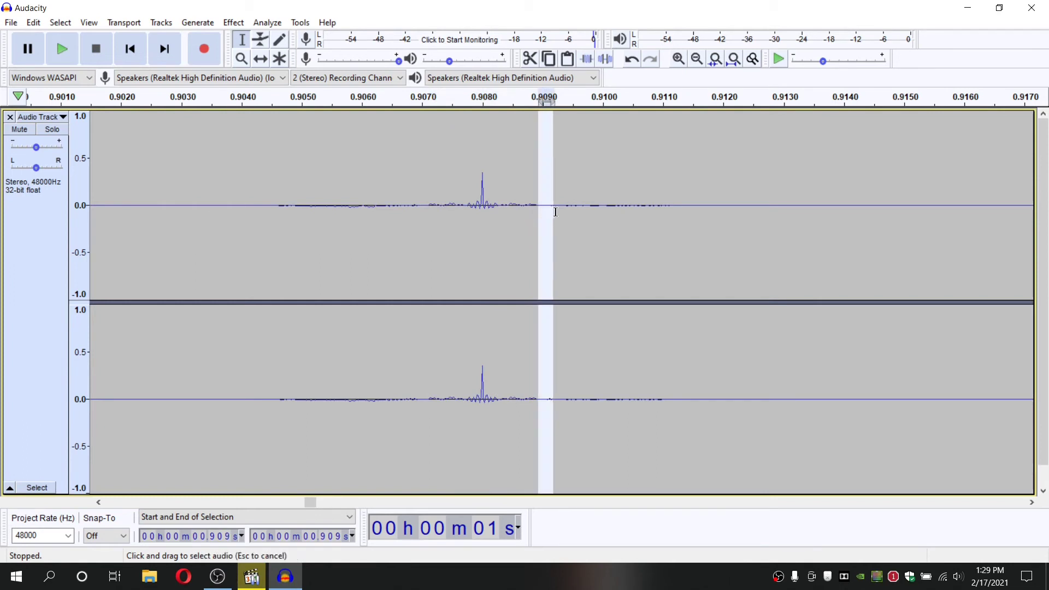
{"action": "left_click", "coordinate": [519, 218]}
{"action": "left_click_drag", "start_coordinate": [539, 210], "coordinate": [426, 223]}
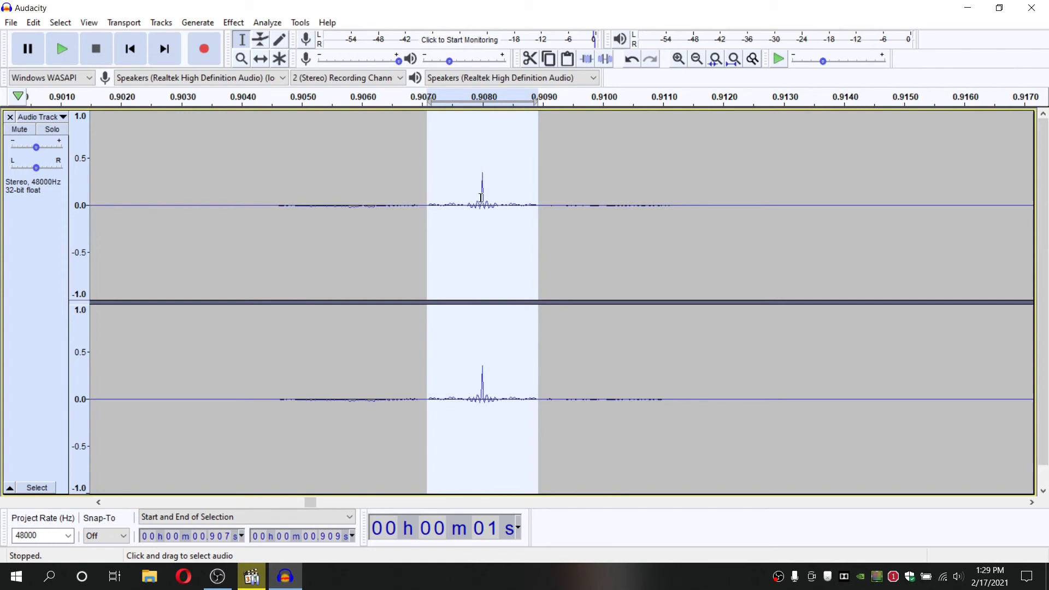
Trim to the 2 ms spike, then cut and paste it at zero seconds
{"action": "left_click", "coordinate": [588, 59]}
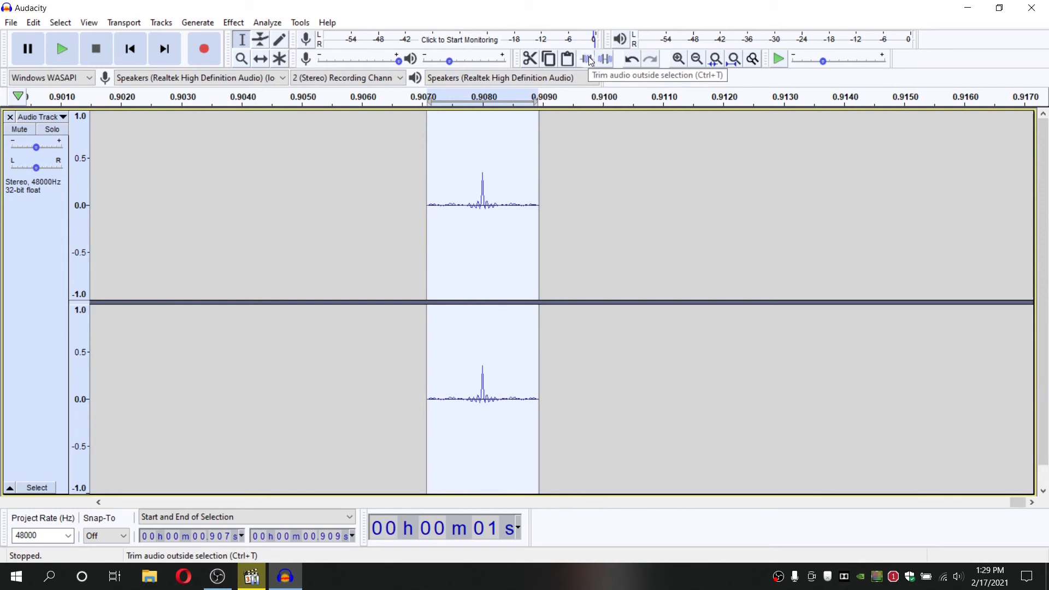
{"action": "left_click", "coordinate": [530, 59]}
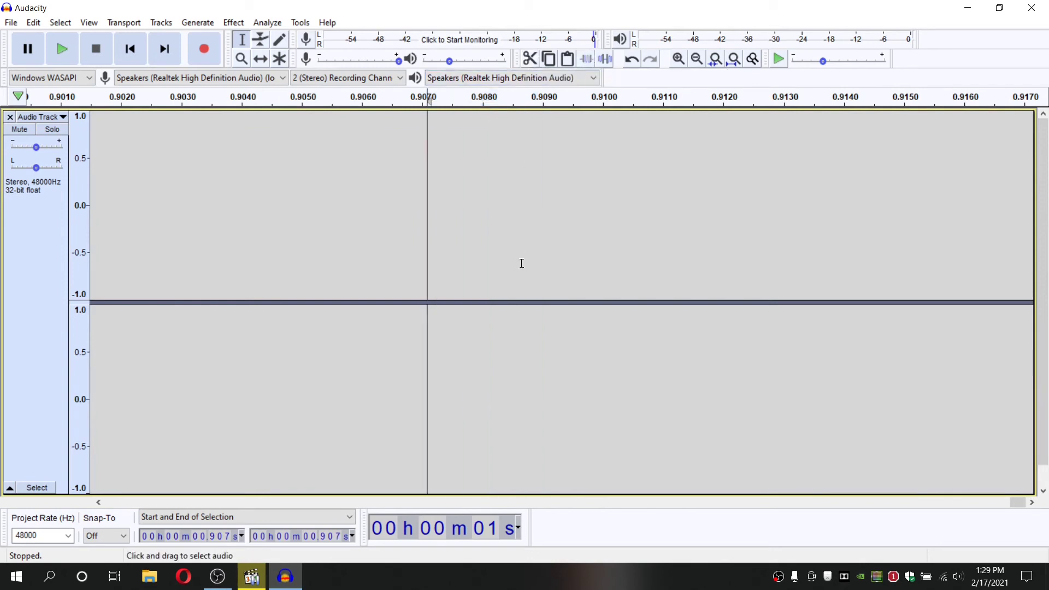
{"action": "left_click_drag", "start_coordinate": [1016, 501], "coordinate": [82, 490]}
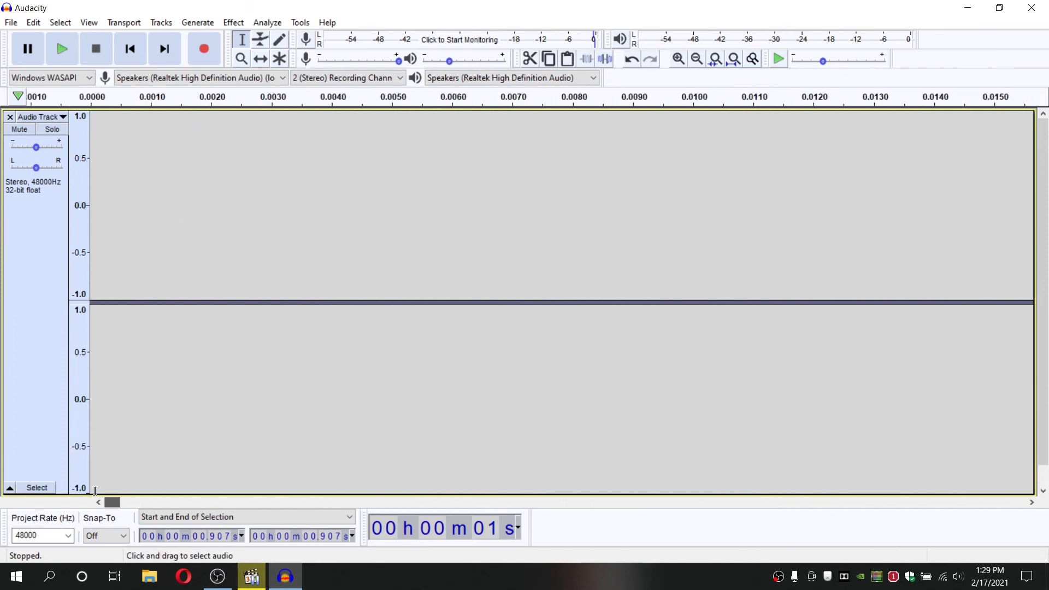
{"action": "left_click", "coordinate": [91, 246]}
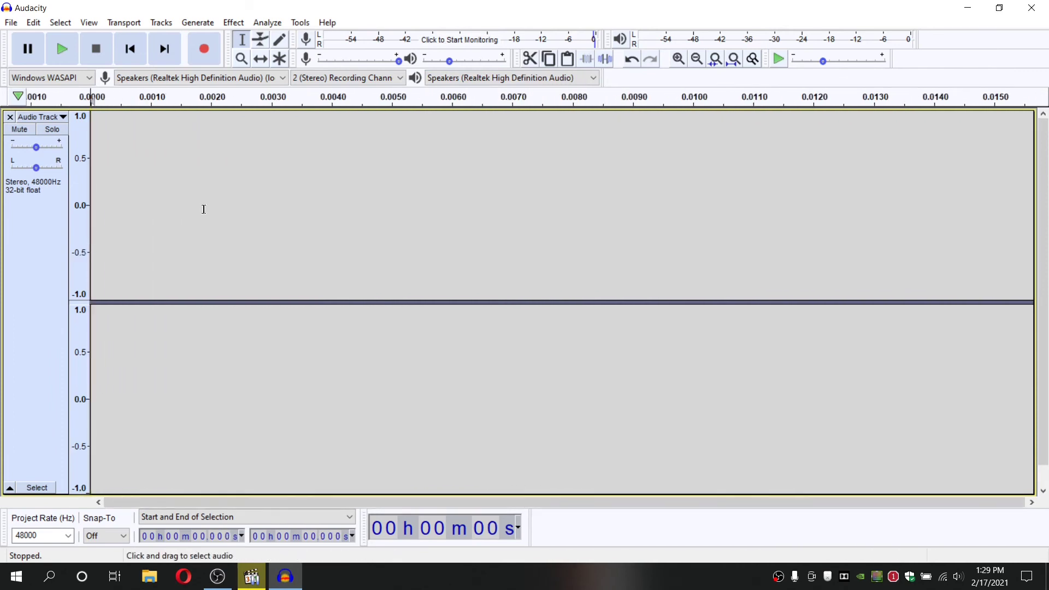
{"action": "left_click", "coordinate": [567, 58]}
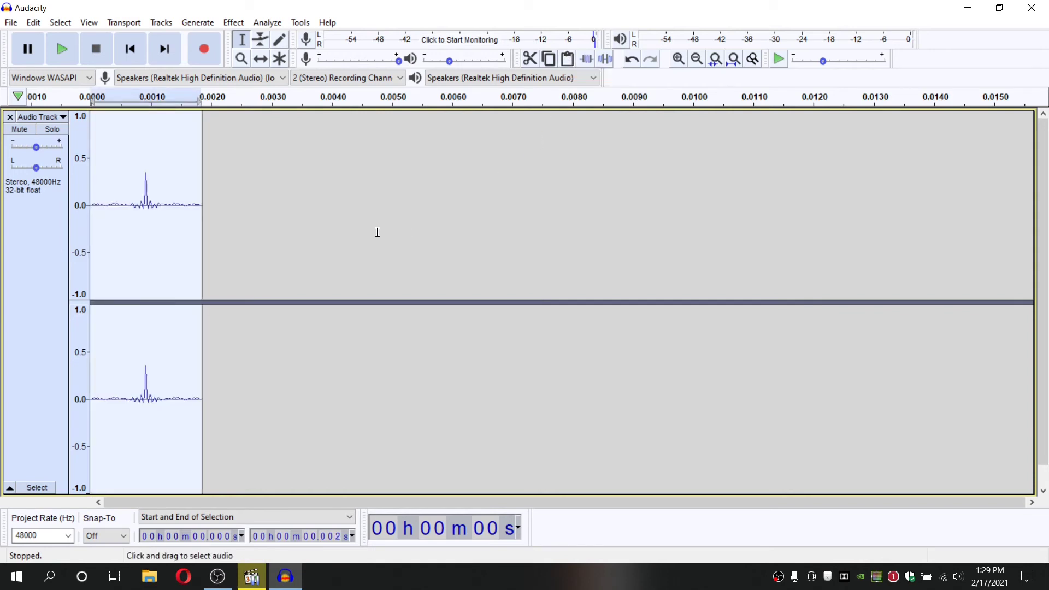
Export the trimmed impulse as 'IR Windows', a 32-bit float WAV, with empty metadata
{"action": "left_click", "coordinate": [11, 23]}
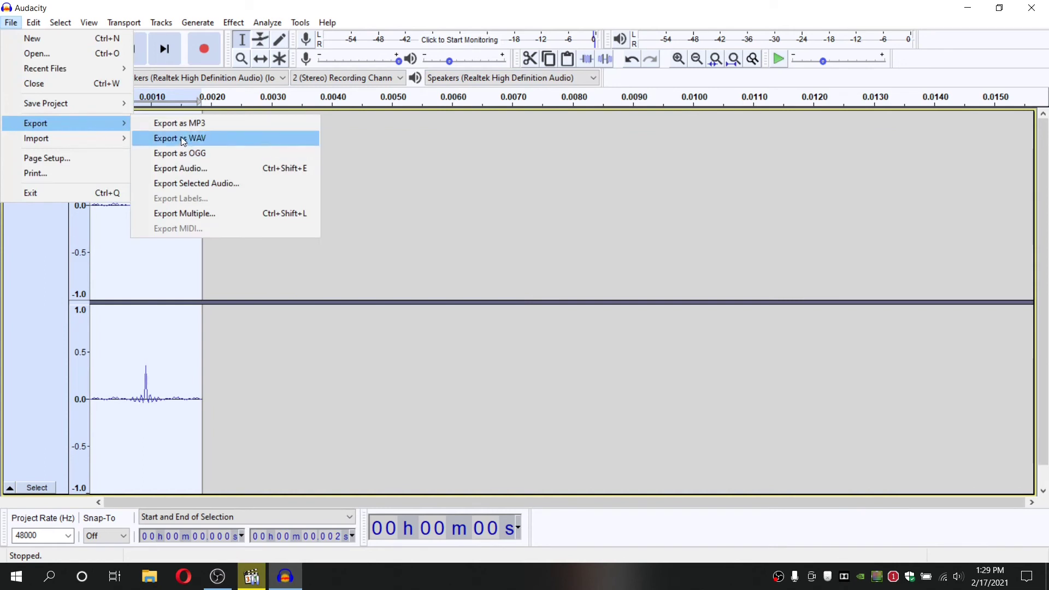
{"action": "left_click", "coordinate": [182, 137]}
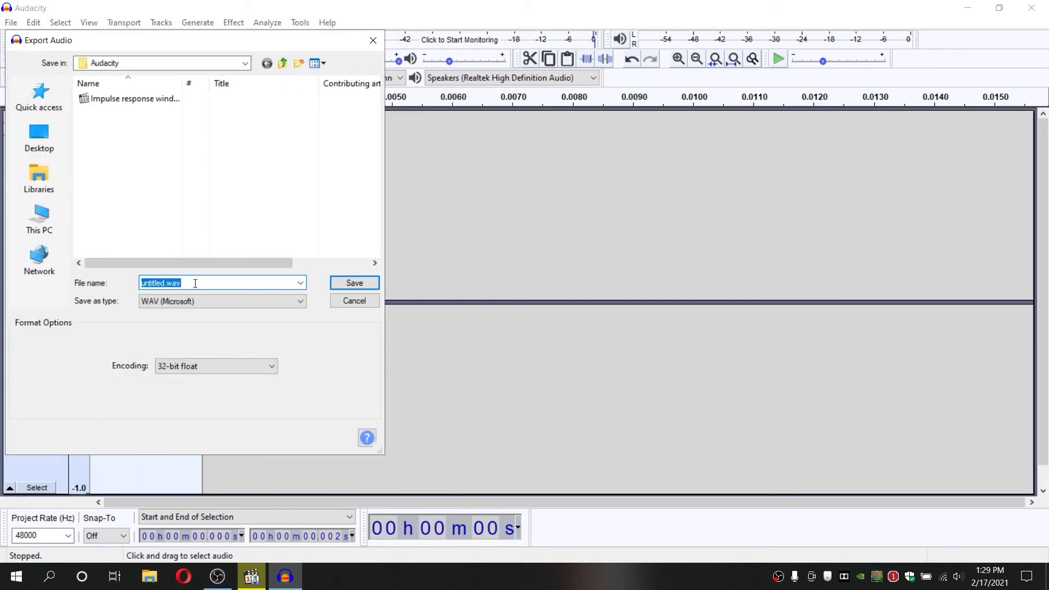
{"action": "type", "text": "I"}
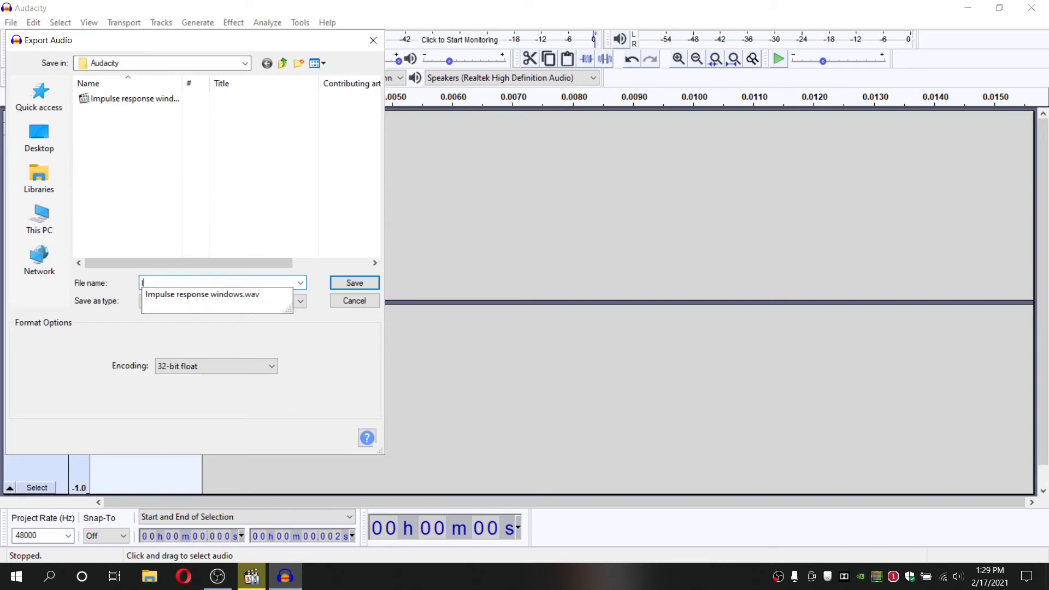
{"action": "type", "text": "mR Wind"}
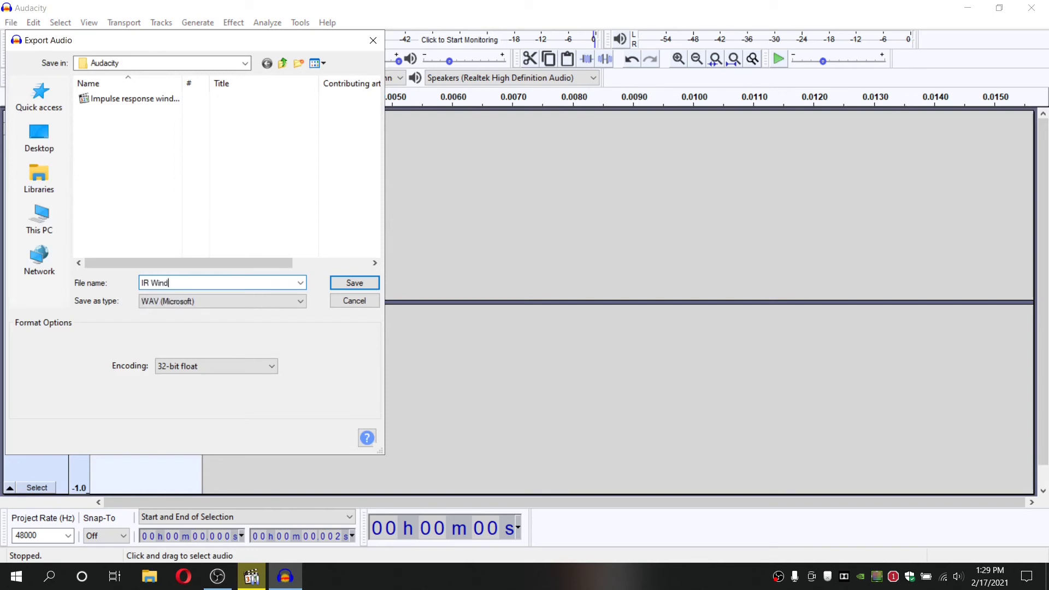
{"action": "type", "text": "ows"}
{"action": "left_click", "coordinate": [214, 365]}
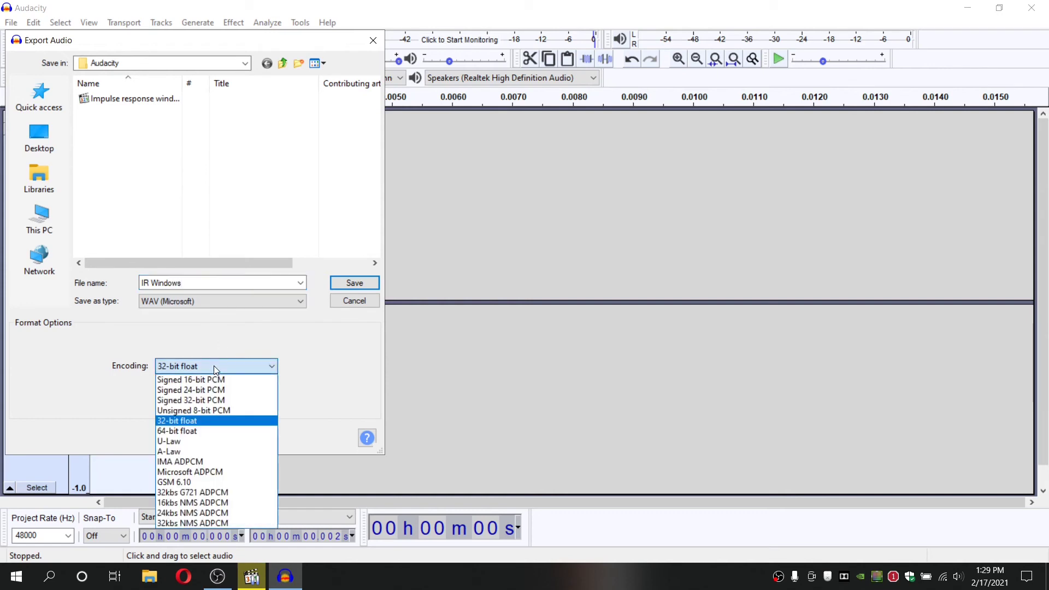
{"action": "left_click", "coordinate": [172, 421]}
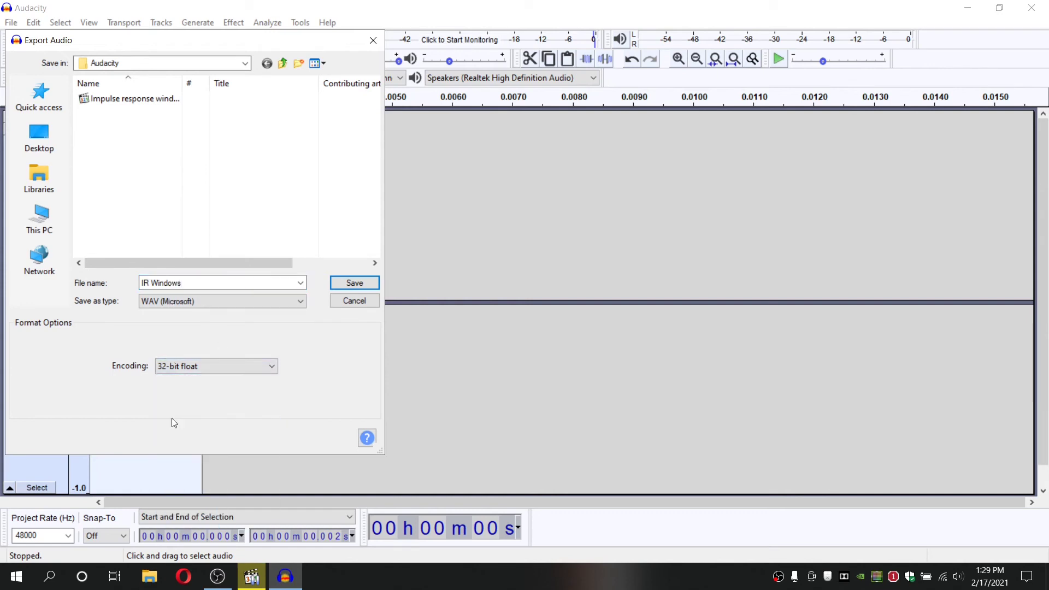
{"action": "left_click", "coordinate": [347, 284]}
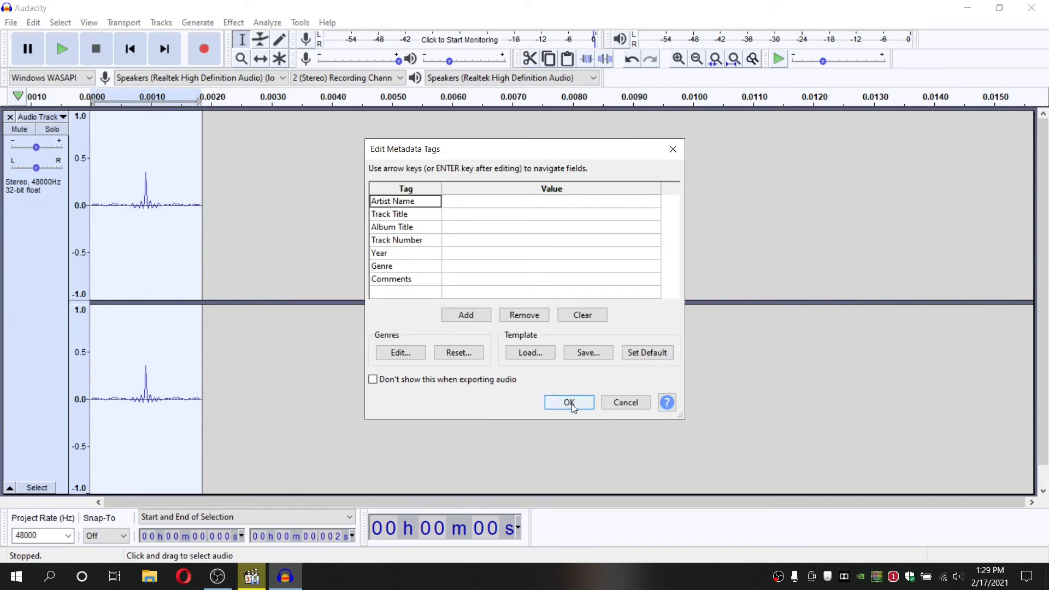
{"action": "left_click", "coordinate": [569, 402]}
Quit Audacity without saving the project and close the media player
{"action": "left_click", "coordinate": [1031, 7]}
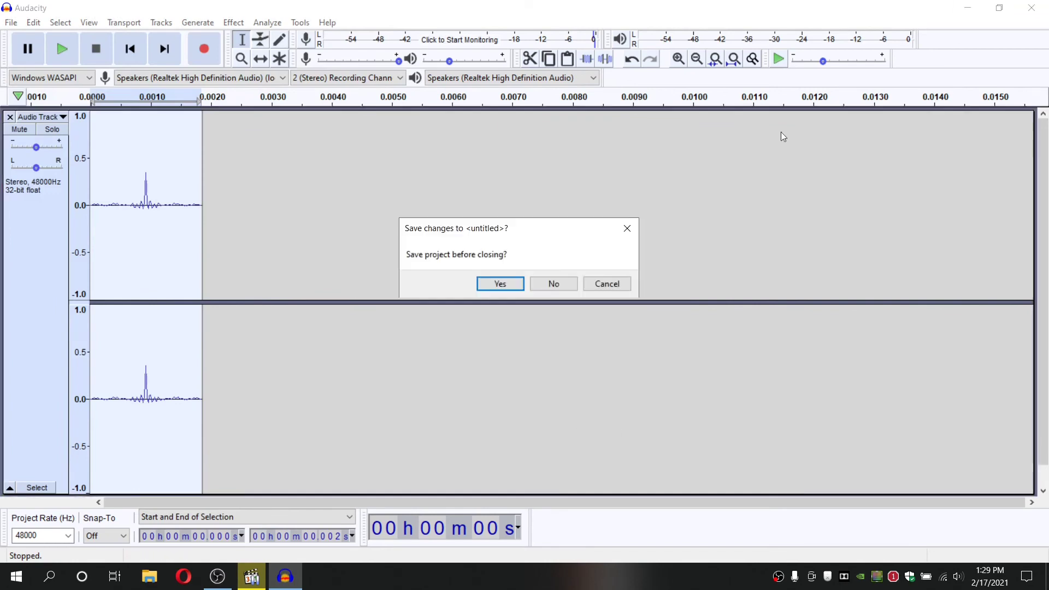
{"action": "left_click", "coordinate": [550, 284]}
{"action": "left_click", "coordinate": [629, 184]}
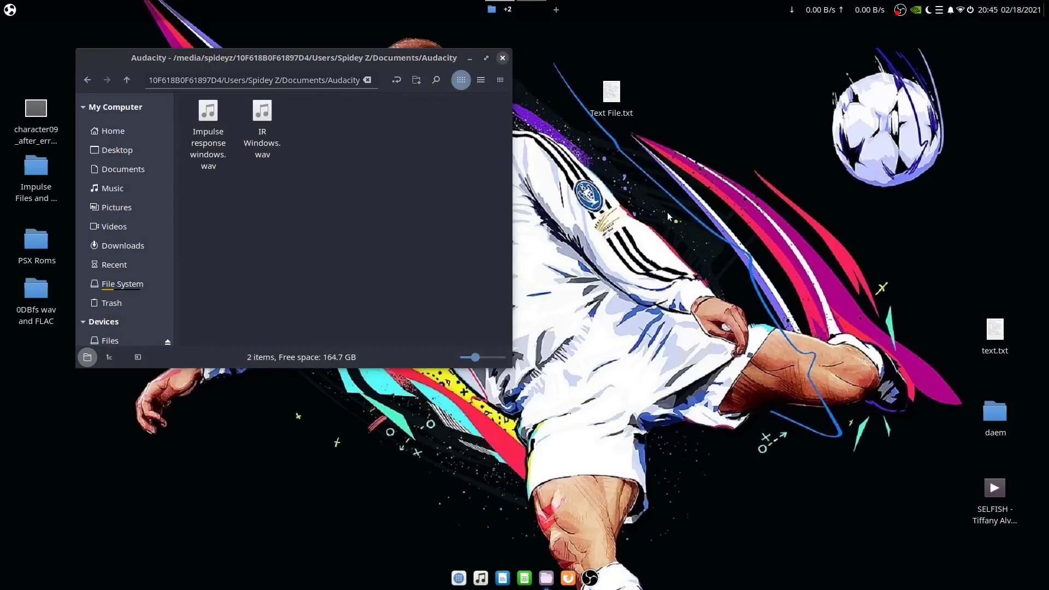
Copy IR Windows.wav to the desktop, rename it IR Windows.irs, and close Nemo
{"action": "left_click", "coordinate": [274, 135]}
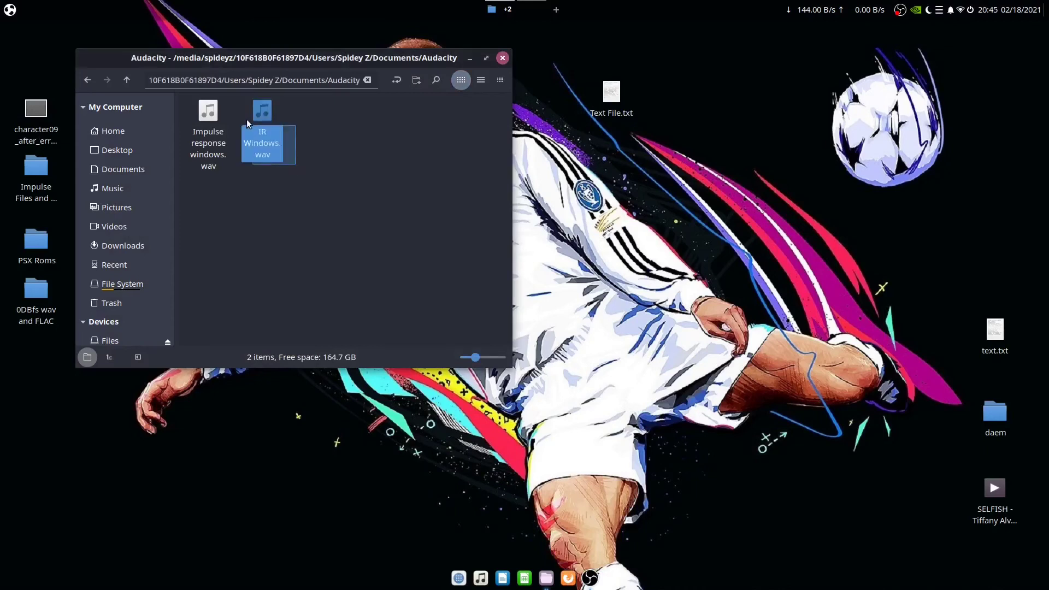
{"action": "left_click_drag", "start_coordinate": [266, 115], "coordinate": [711, 134]}
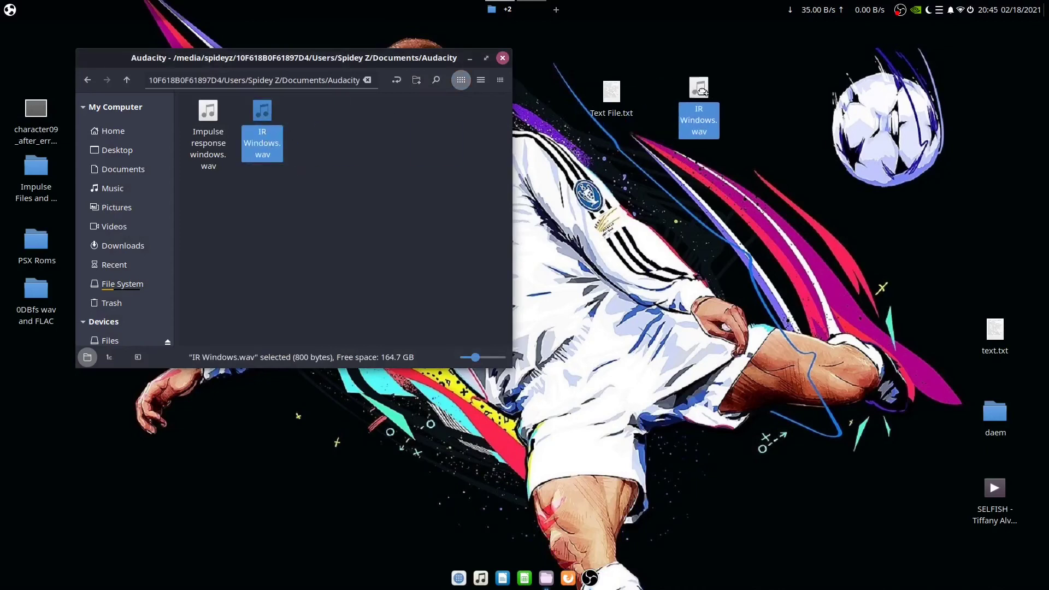
{"action": "right_click", "coordinate": [673, 85]}
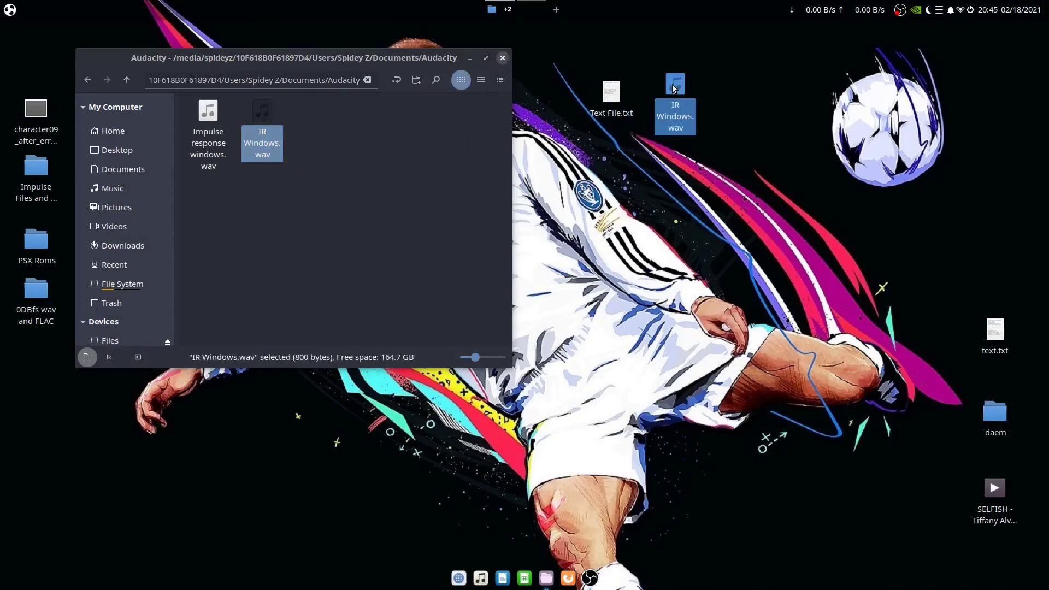
{"action": "left_click", "coordinate": [699, 199]}
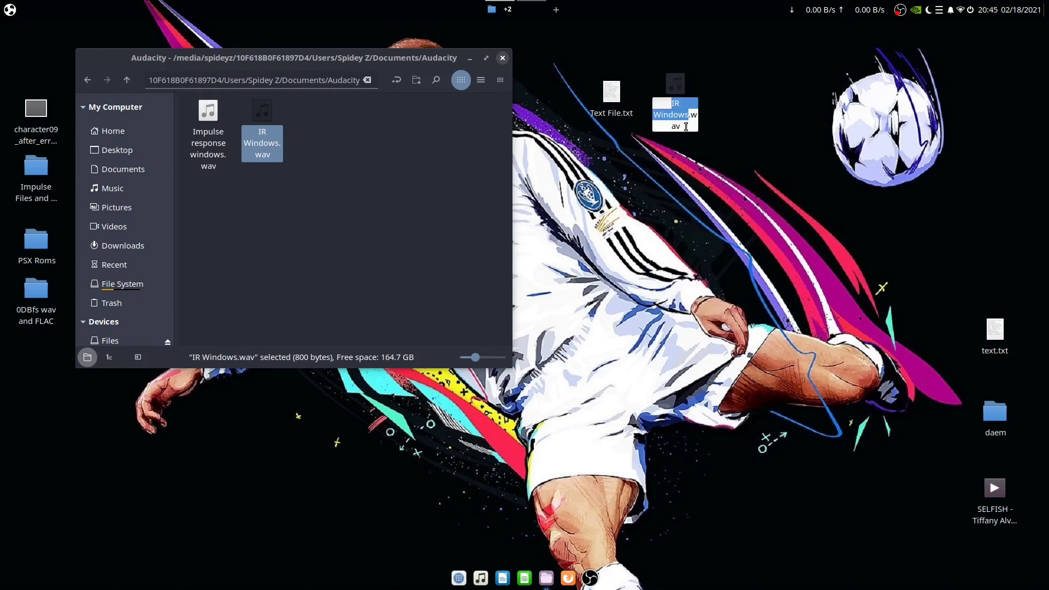
{"action": "key", "text": "End"}
{"action": "key", "text": "BackSpace"}
{"action": "key", "text": "BackSpace"}
{"action": "key", "text": "BackSpace"}
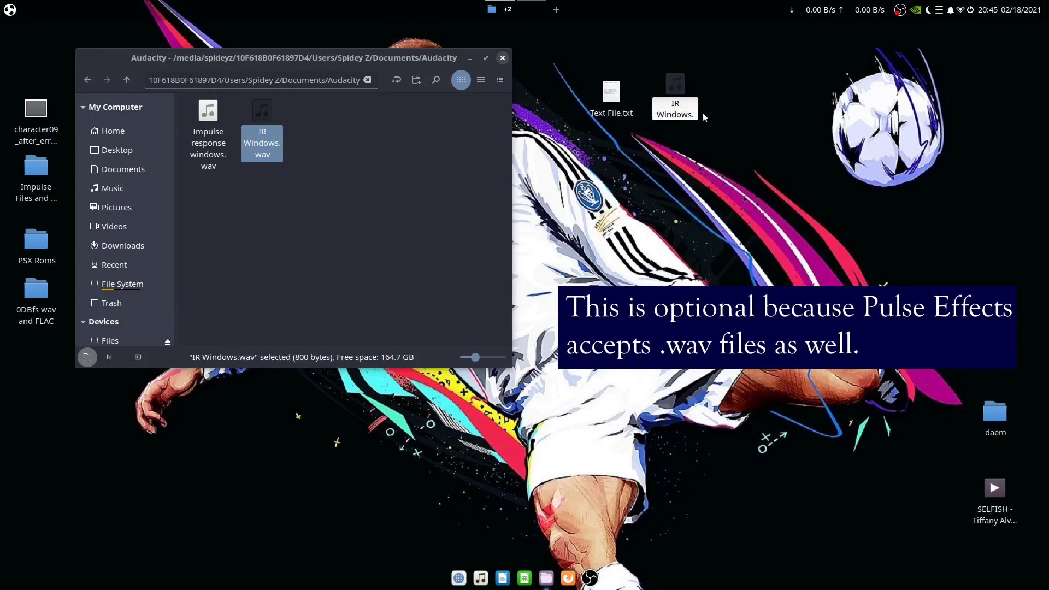
{"action": "type", "text": "irs"}
{"action": "key", "text": "Return"}
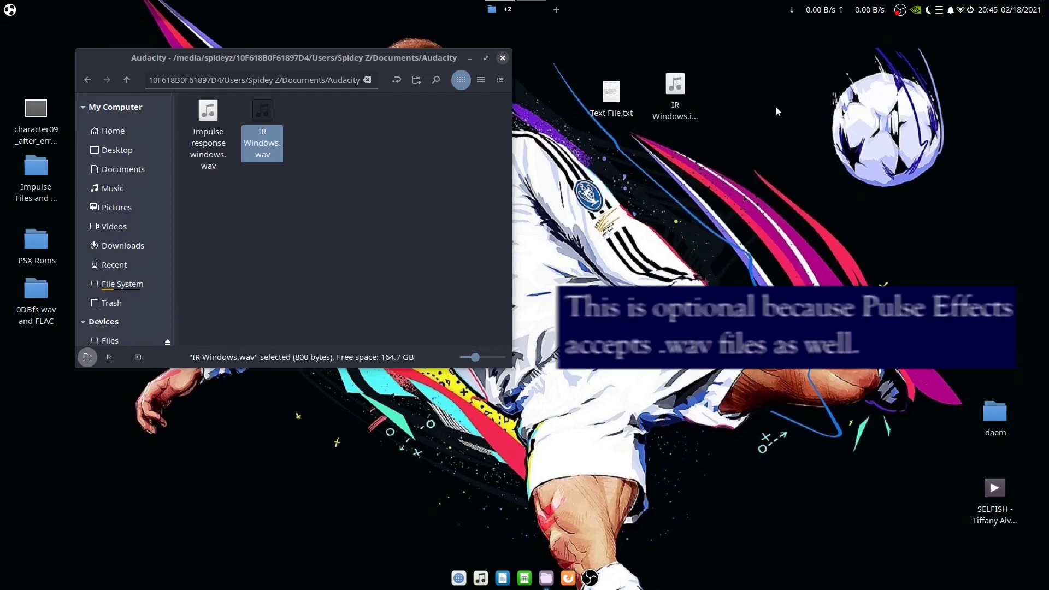
{"action": "left_click", "coordinate": [676, 107]}
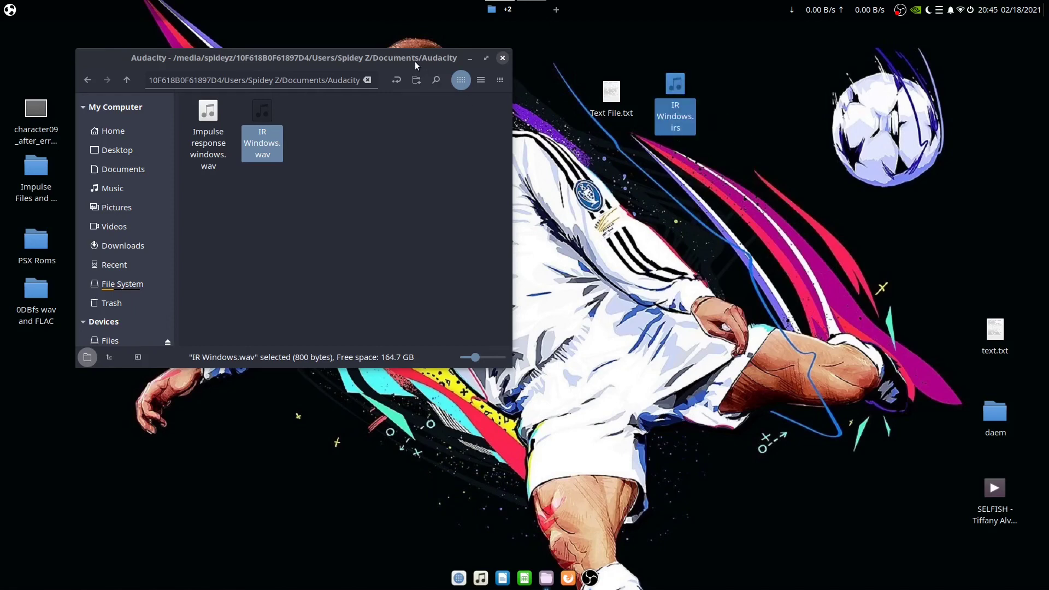
{"action": "left_click", "coordinate": [470, 59]}
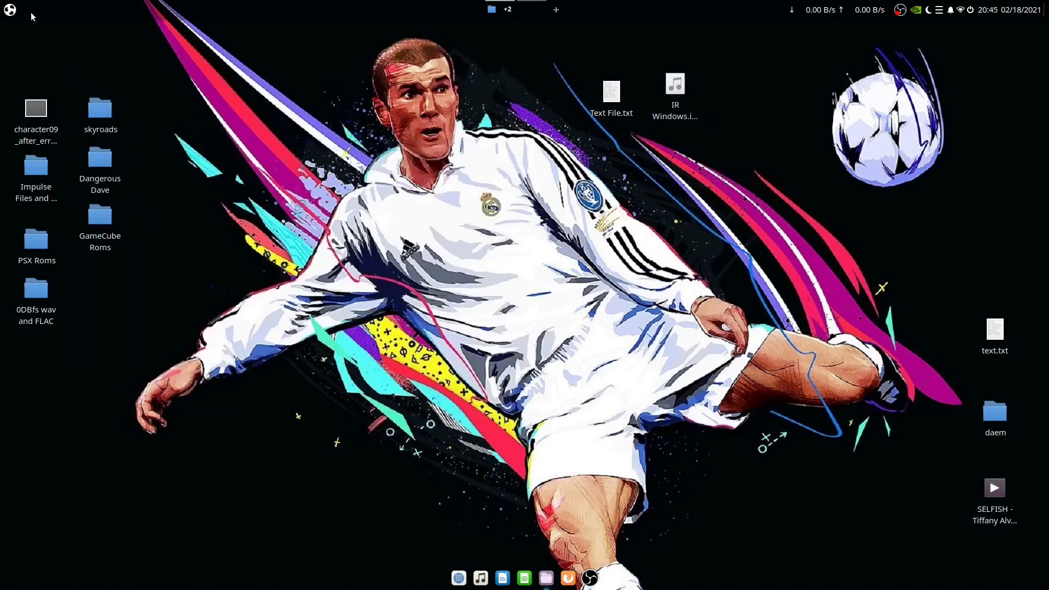
Launch PulseEffects, enable the Convolver effect, and show its impulse response list
{"action": "left_click", "coordinate": [10, 10]}
{"action": "type", "text": "pu"}
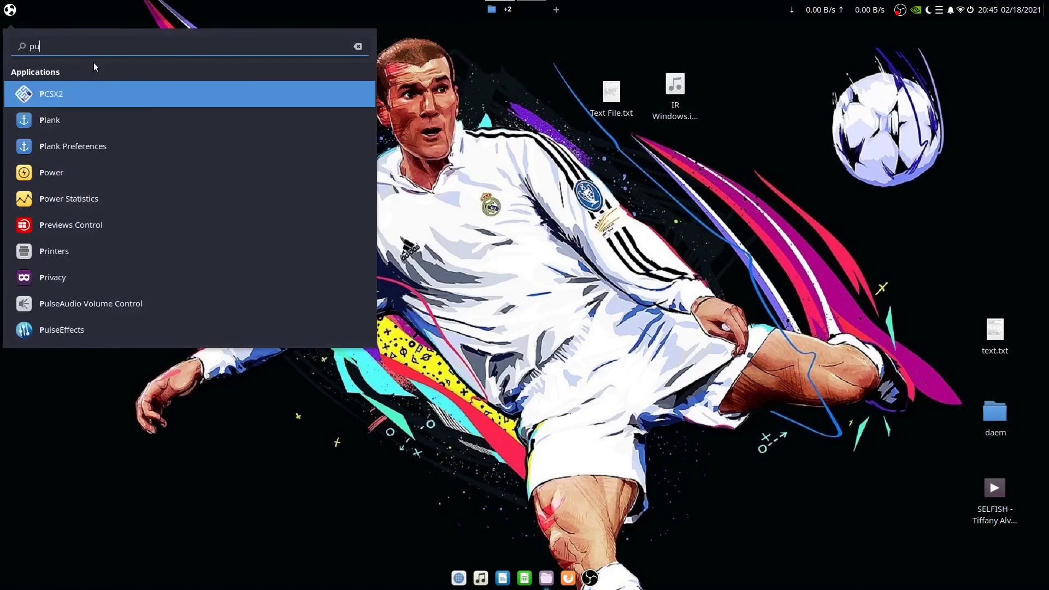
{"action": "type", "text": "lse"}
{"action": "left_click", "coordinate": [79, 122]}
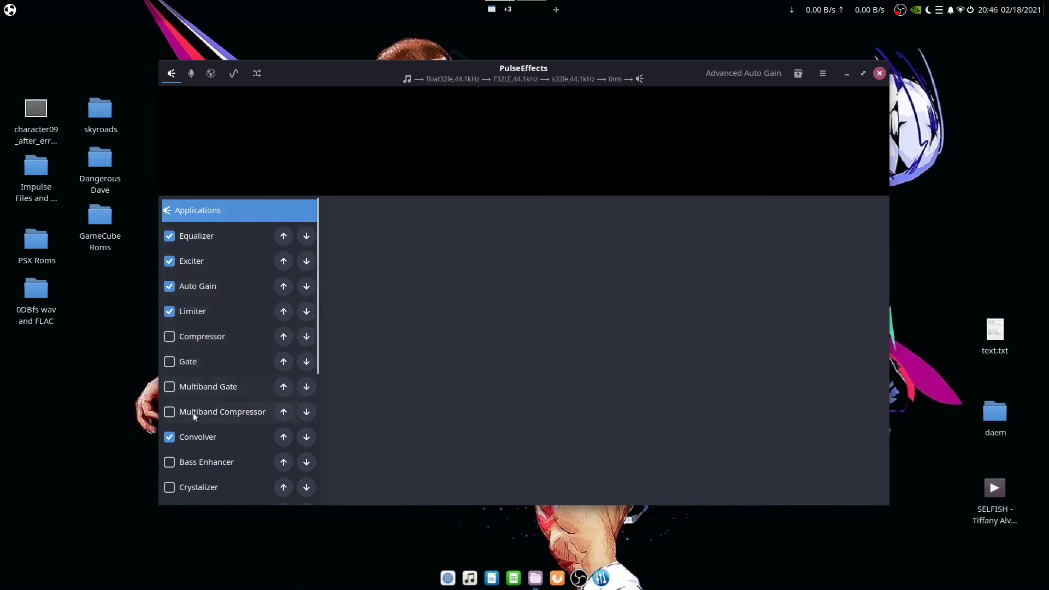
{"action": "left_click", "coordinate": [212, 438]}
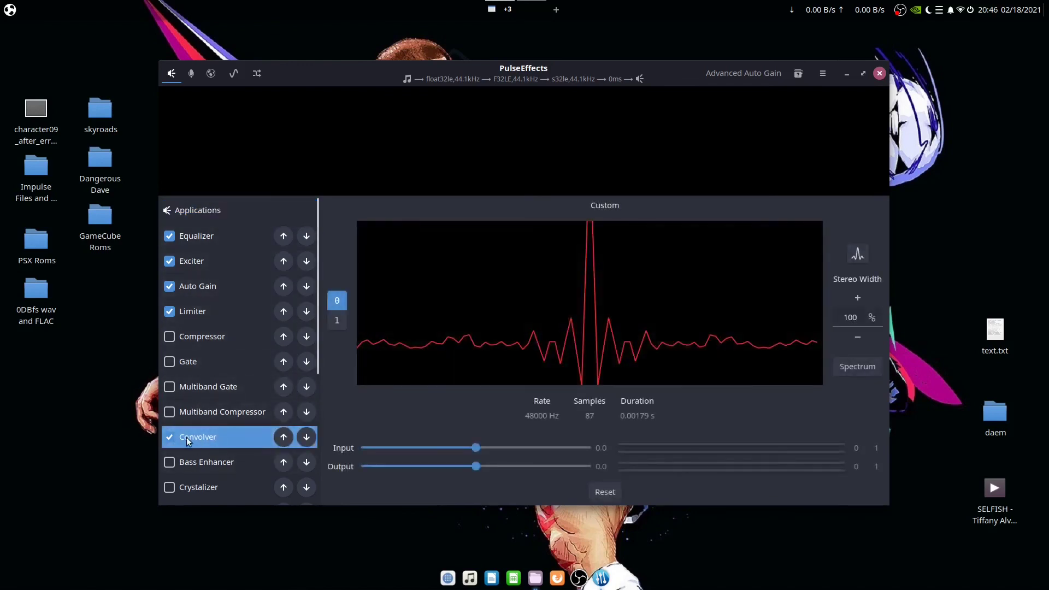
{"action": "left_click", "coordinate": [168, 437]}
{"action": "left_click", "coordinate": [170, 438]}
{"action": "left_click", "coordinate": [857, 255]}
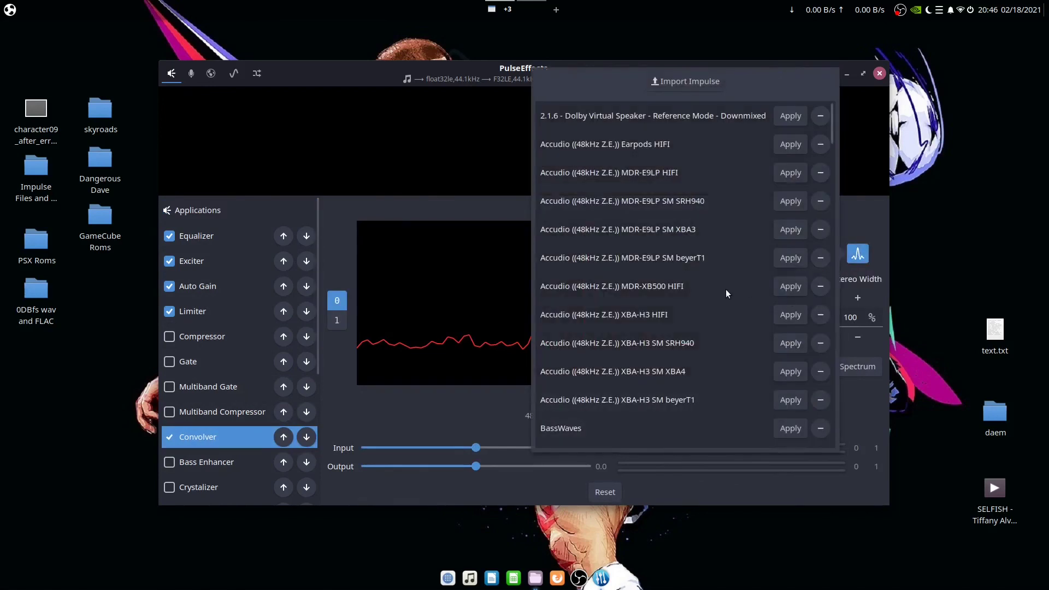
Import IR Windows.irs from the Desktop and apply it to the Convolver
{"action": "left_click", "coordinate": [683, 81]}
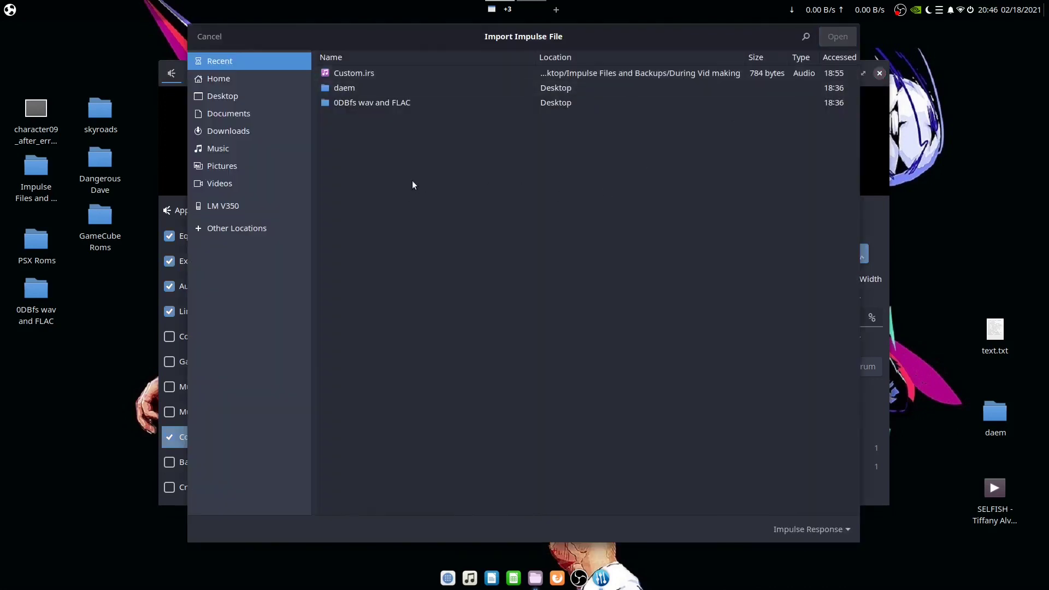
{"action": "left_click", "coordinate": [227, 96]}
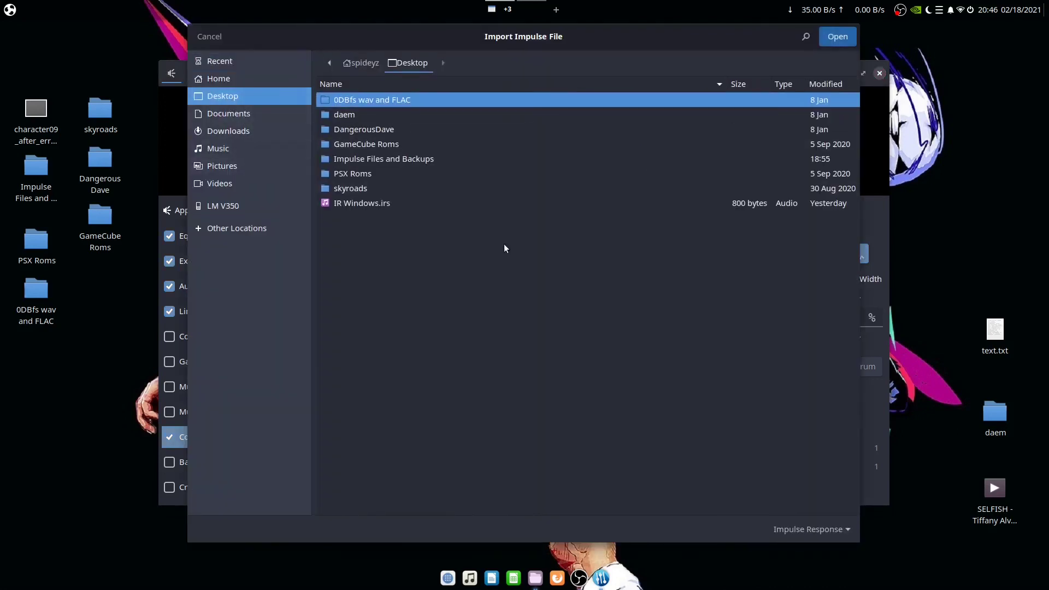
{"action": "left_click", "coordinate": [364, 204]}
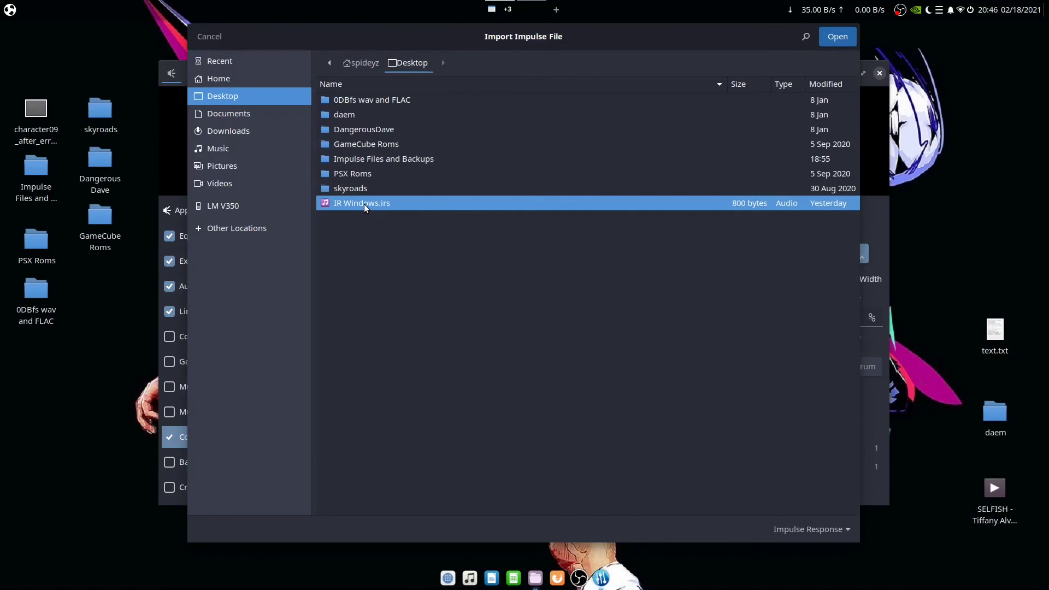
{"action": "left_click", "coordinate": [834, 40]}
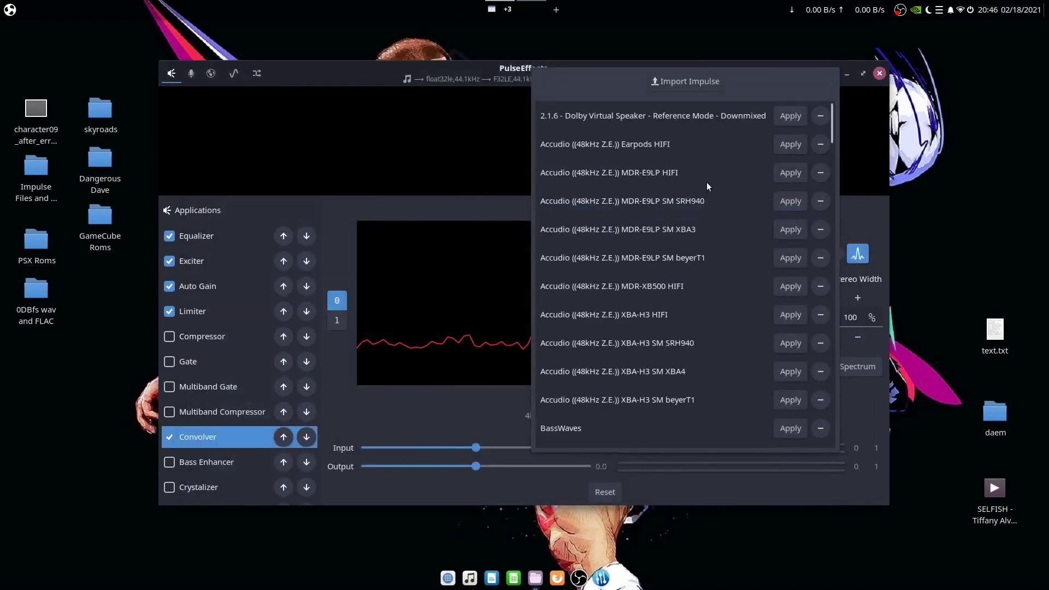
{"action": "left_click_drag", "start_coordinate": [831, 135], "coordinate": [851, 259]}
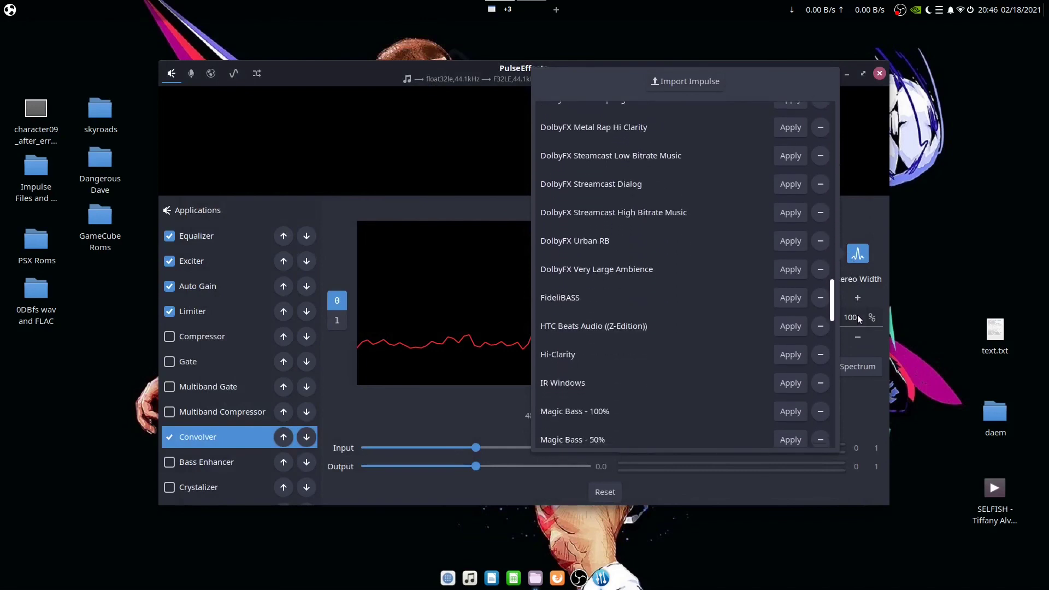
{"action": "left_click_drag", "start_coordinate": [851, 259], "coordinate": [857, 329]}
{"action": "scroll", "coordinate": [611, 260], "scroll_direction": "up", "scroll_amount": 3}
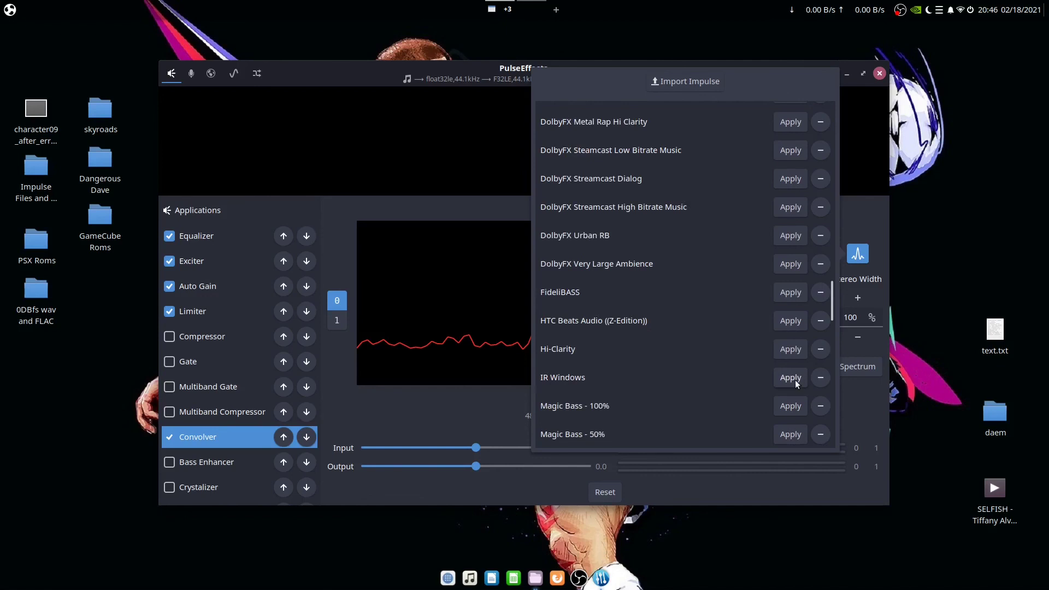
{"action": "left_click", "coordinate": [443, 206]}
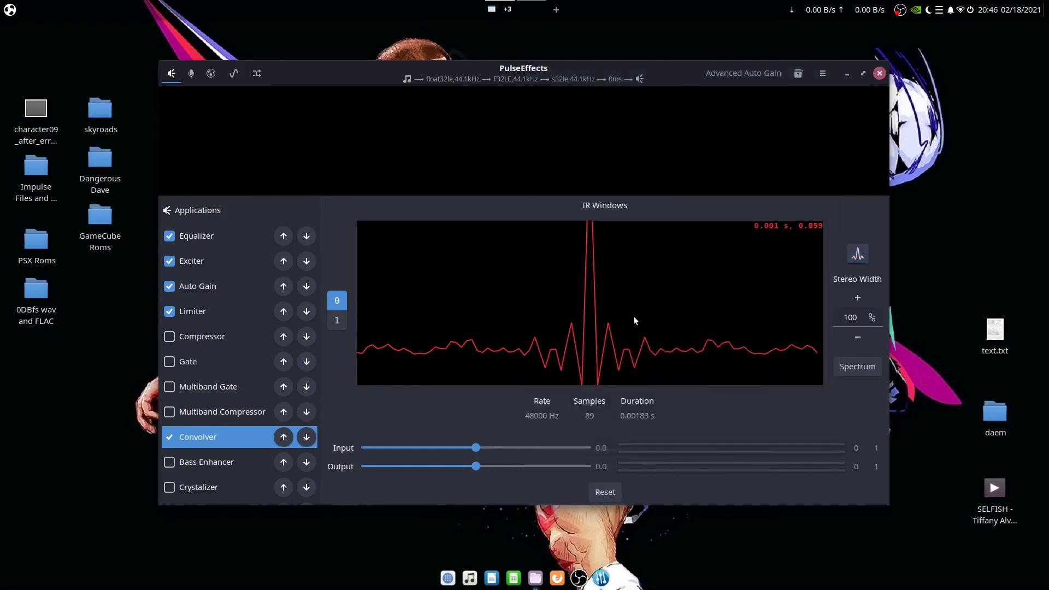